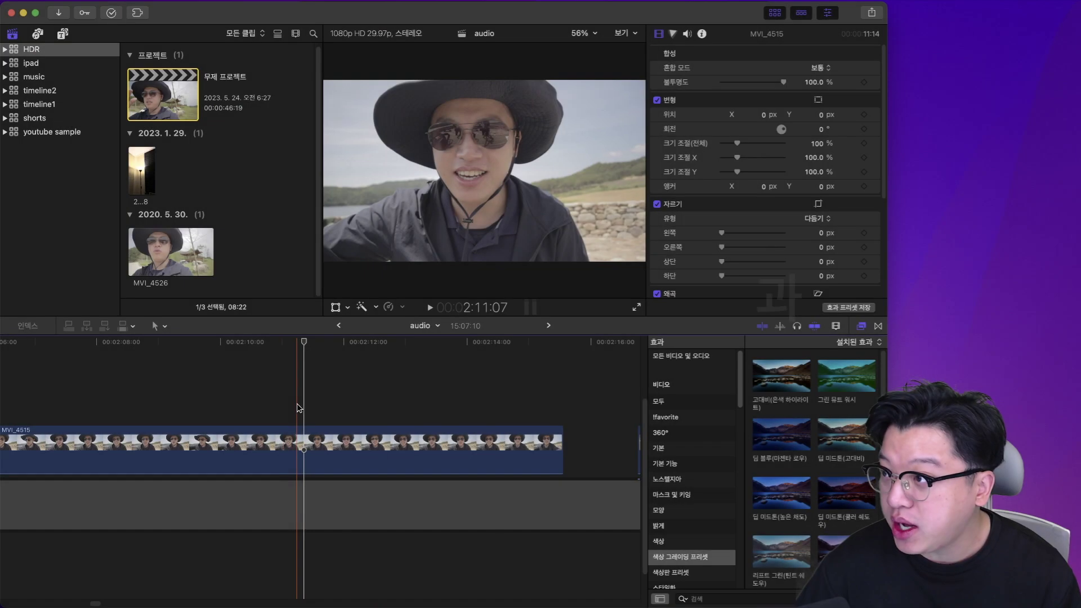
Try the Expressive 타이틀 from the 다이내믹 타이틀 category above the MVI_4515 clip, and delete it from the timeline.
{"action": "left_click", "coordinate": [62, 33]}
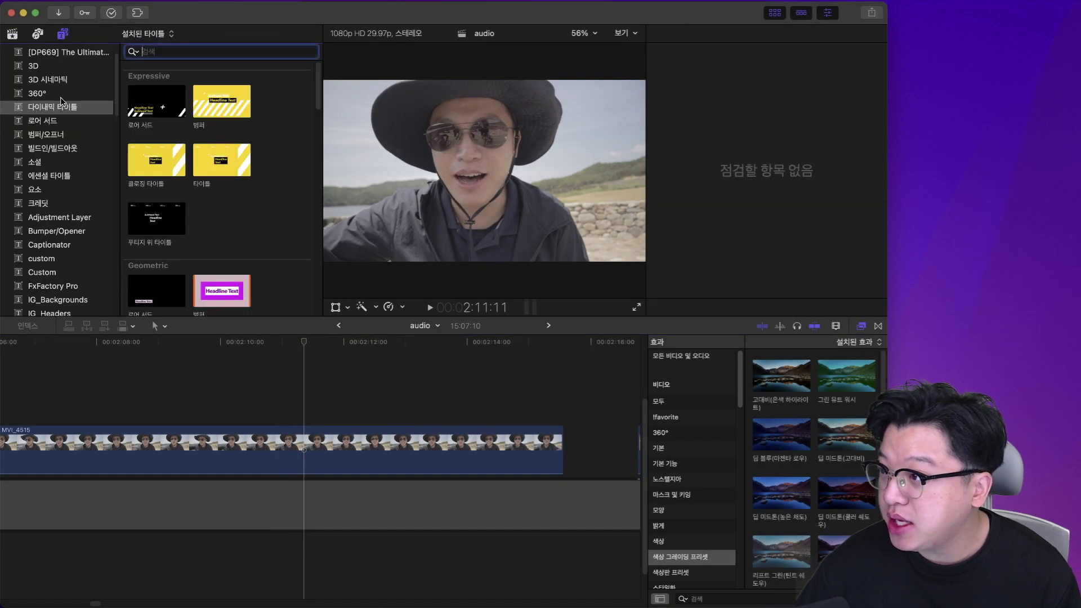
{"action": "left_click", "coordinate": [69, 110]}
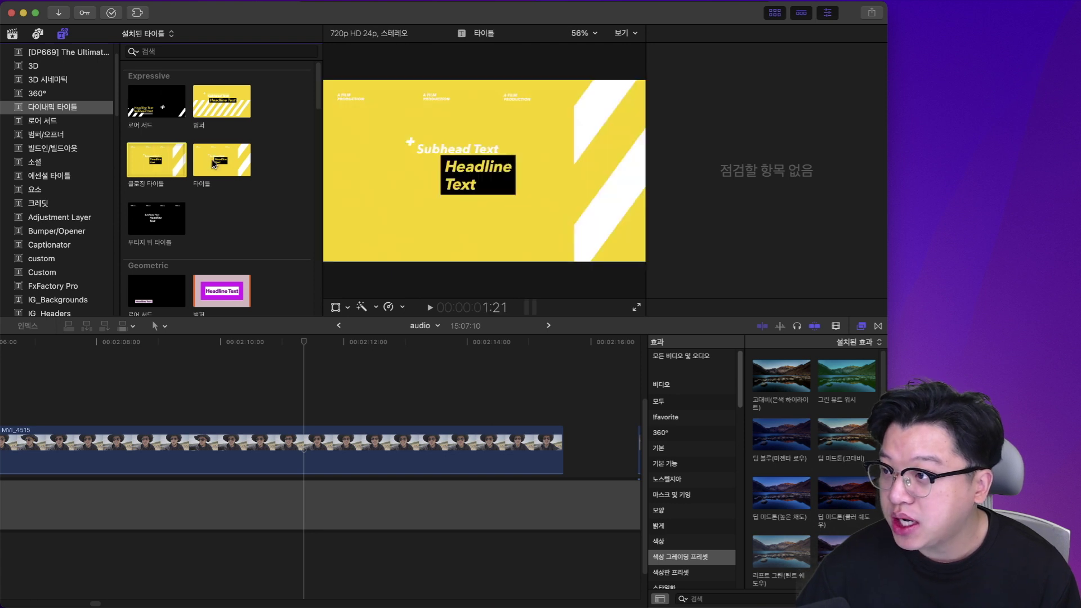
{"action": "left_click_drag", "start_coordinate": [222, 160], "coordinate": [192, 415]}
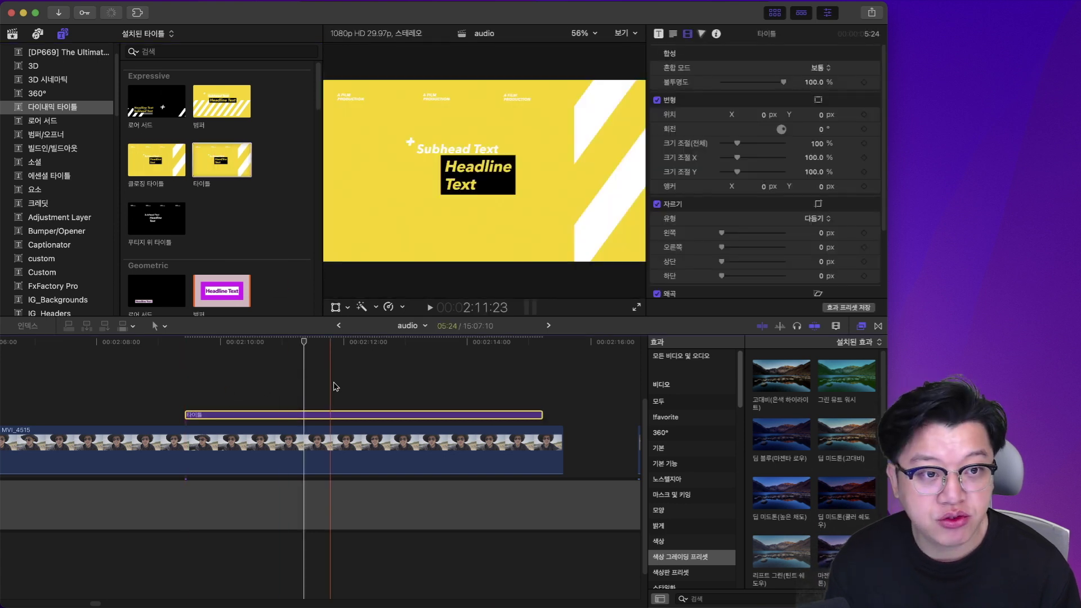
{"action": "left_click", "coordinate": [332, 386]}
{"action": "left_click", "coordinate": [354, 419]}
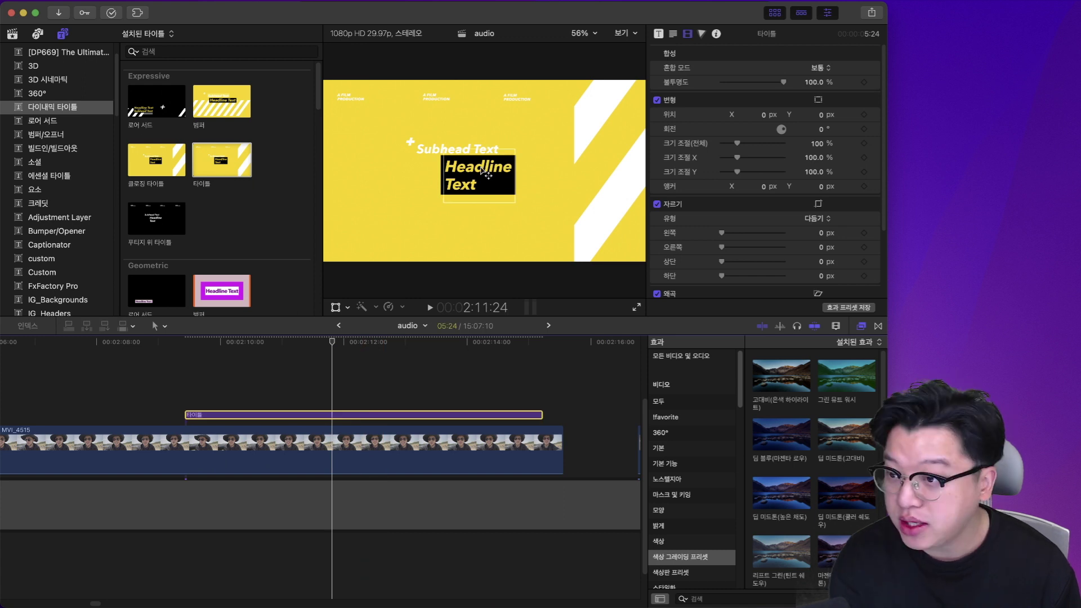
{"action": "key", "text": "Delete"}
Browse the remaining 다이내믹 타이틀 designs and preview the Skylight 범퍼 and 타이틀.
{"action": "scroll", "coordinate": [237, 228], "scroll_direction": "down", "scroll_amount": 5}
{"action": "scroll", "coordinate": [237, 228], "scroll_direction": "down", "scroll_amount": 10}
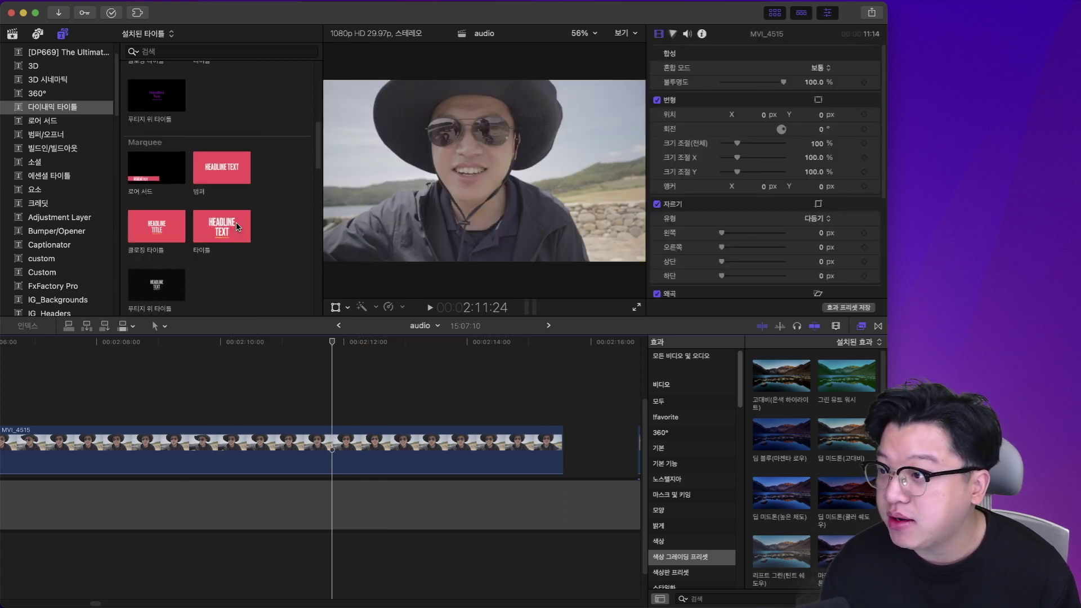
{"action": "scroll", "coordinate": [236, 220], "scroll_direction": "down", "scroll_amount": 5}
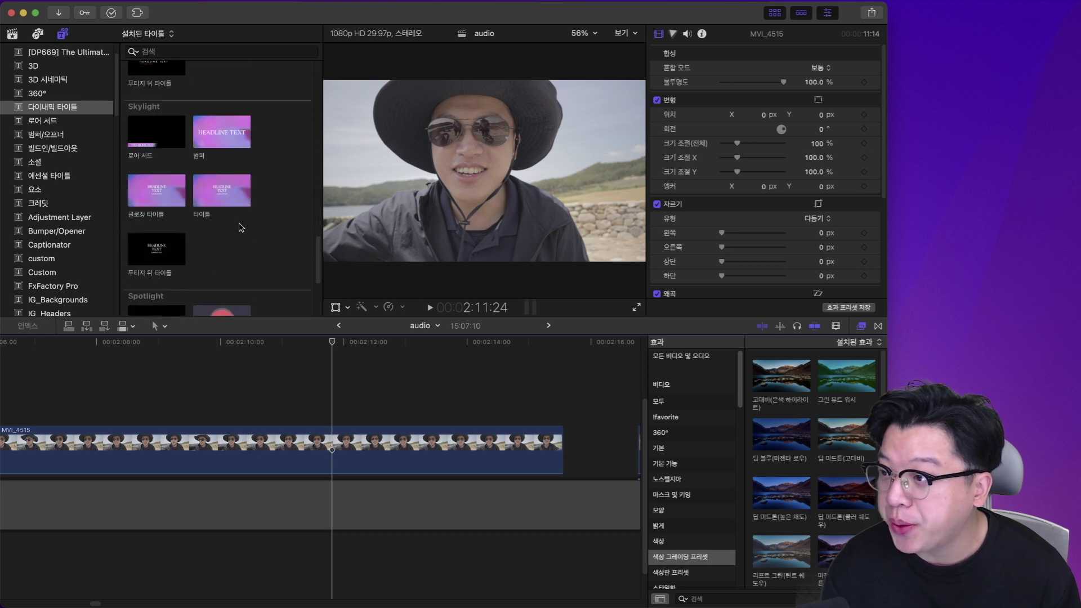
{"action": "left_click", "coordinate": [218, 130]}
{"action": "left_click", "coordinate": [227, 192]}
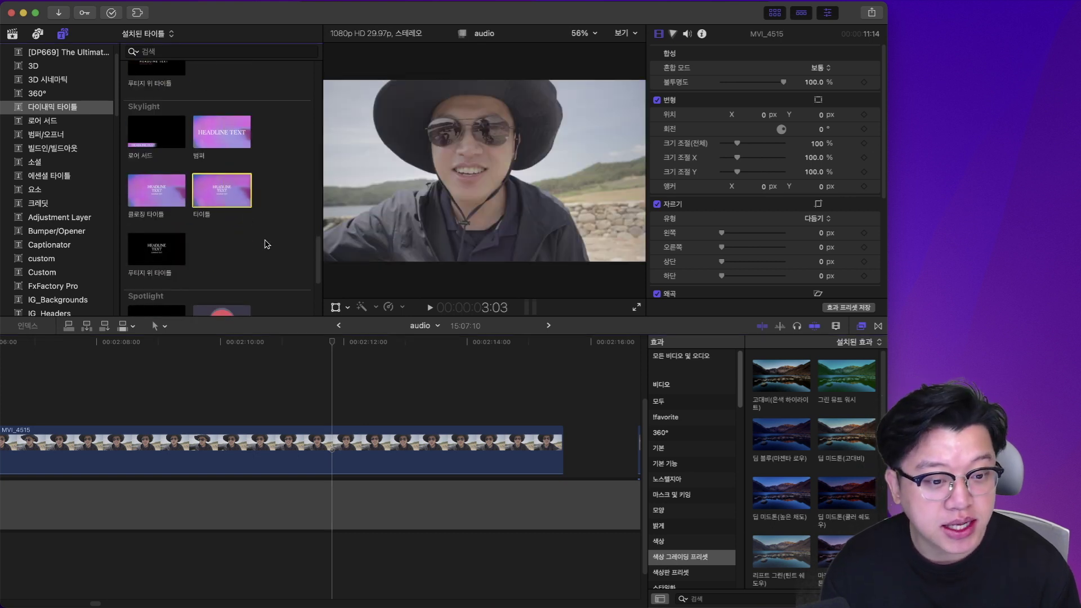
Browse the 다이내믹 배경 generators and preview backgrounds such as 연무 and 잔물결.
{"action": "scroll", "coordinate": [66, 234], "scroll_direction": "down", "scroll_amount": 10}
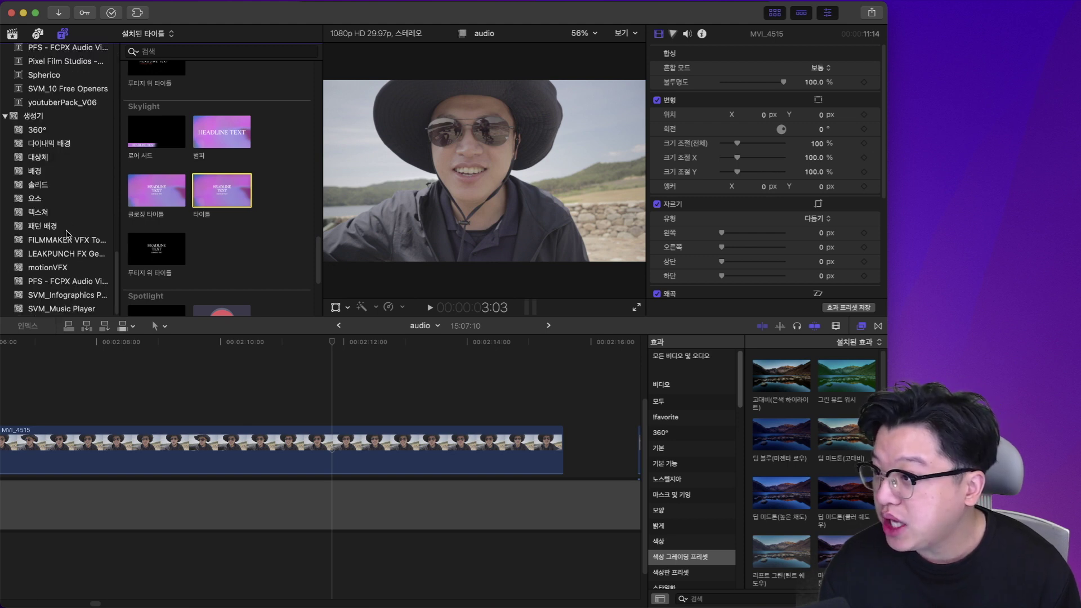
{"action": "left_click", "coordinate": [61, 144]}
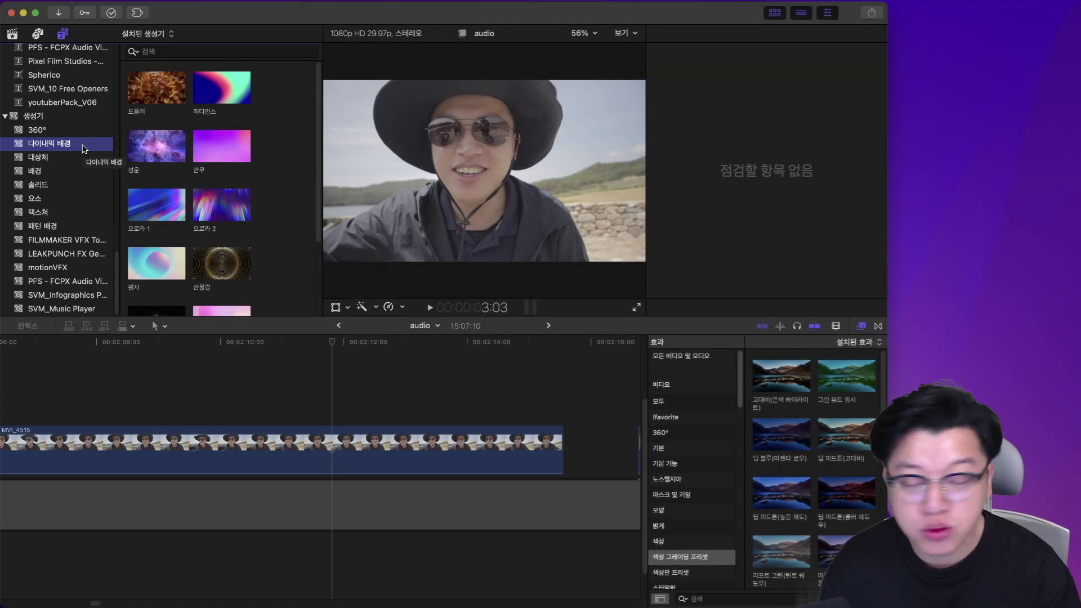
{"action": "left_click", "coordinate": [214, 144]}
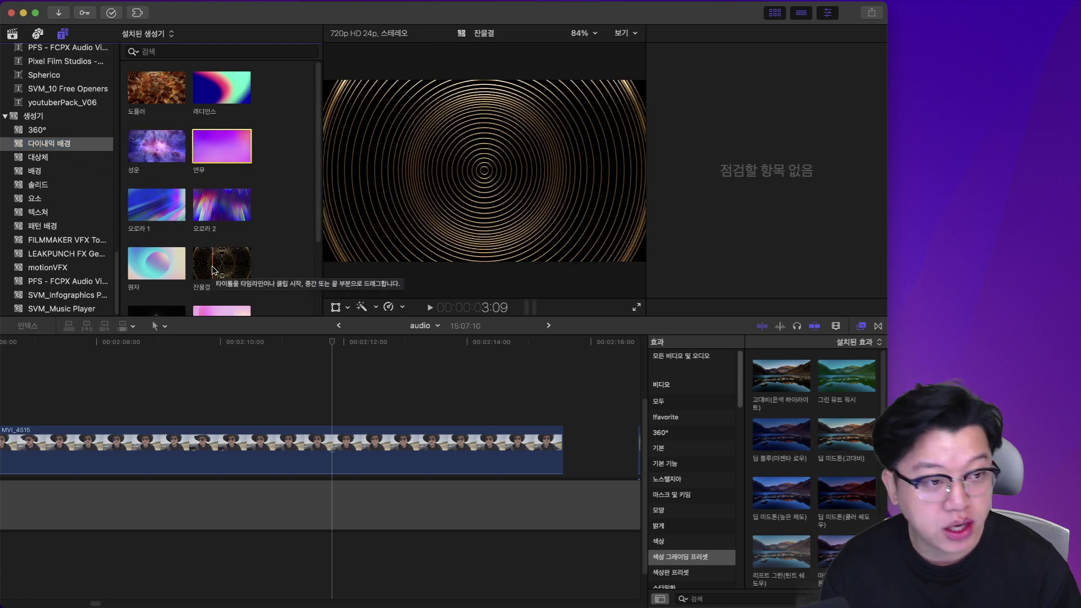
Apply the 장면 제거 마스크 effect from 마스크 및 키잉 to the MVI_4515 clip.
{"action": "left_click", "coordinate": [286, 445]}
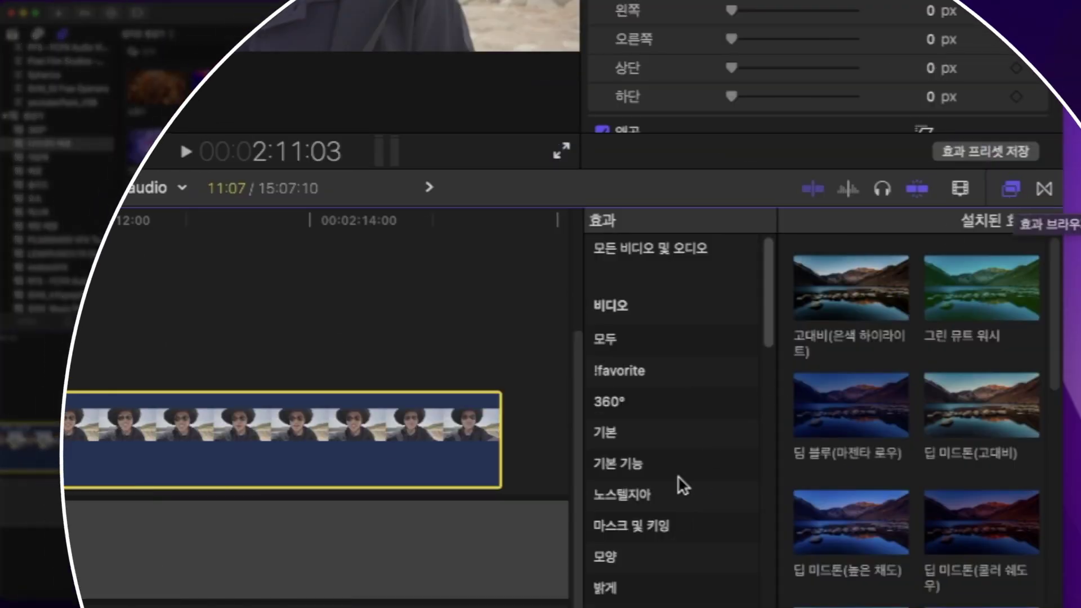
{"action": "left_click", "coordinate": [637, 527]}
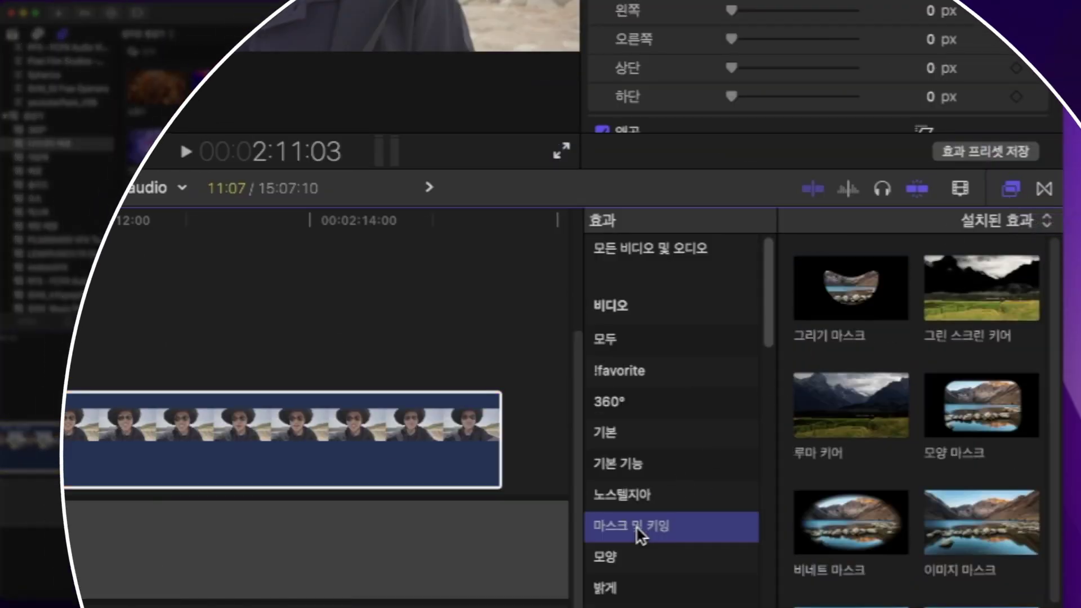
{"action": "scroll", "coordinate": [932, 462], "scroll_direction": "down", "scroll_amount": 3}
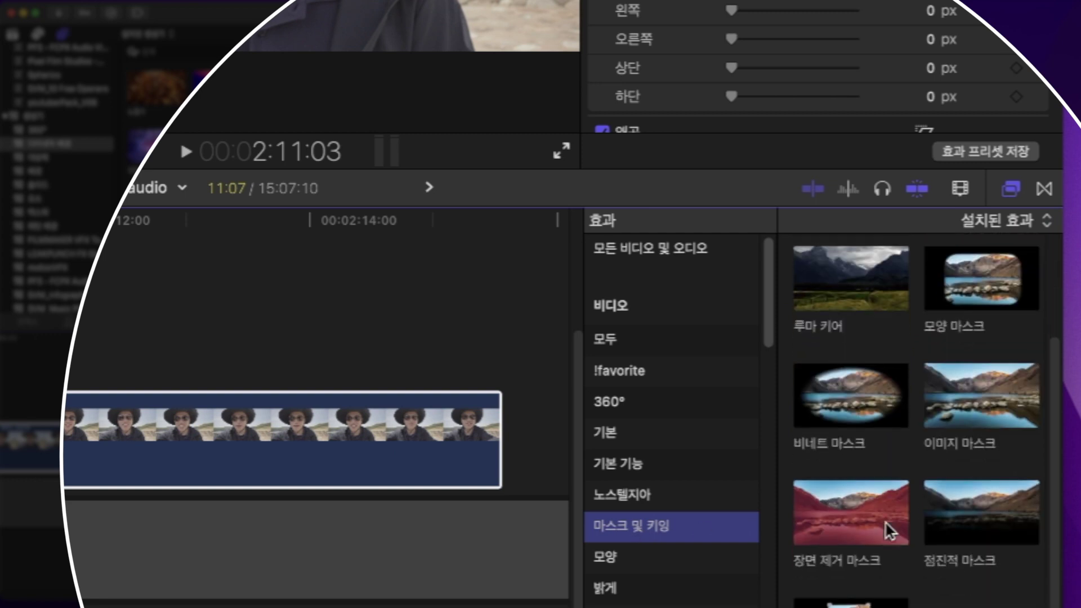
{"action": "left_click", "coordinate": [850, 518]}
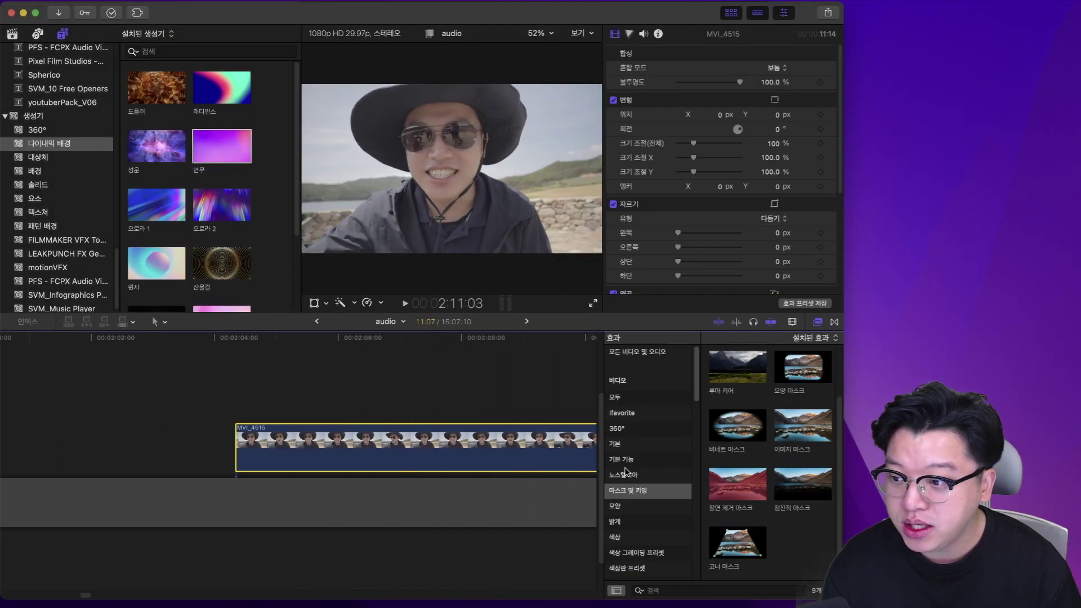
{"action": "left_click", "coordinate": [403, 471]}
{"action": "left_click_drag", "start_coordinate": [516, 463], "coordinate": [514, 462]}
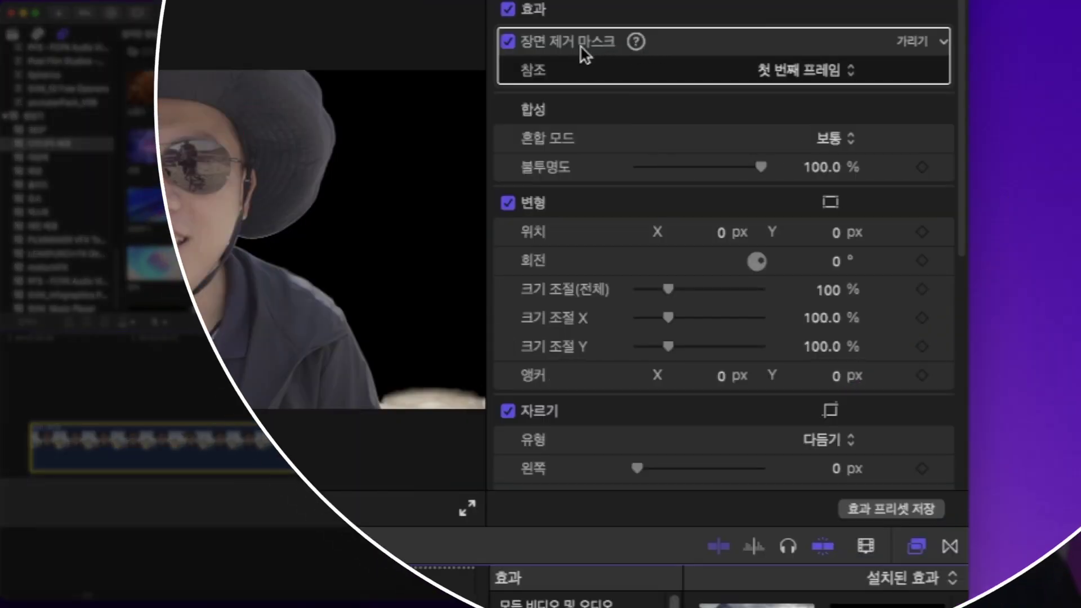
Read the help text for 장면 제거 마스크 and play the masked clip from its start to check the cutout.
{"action": "left_click", "coordinate": [637, 43]}
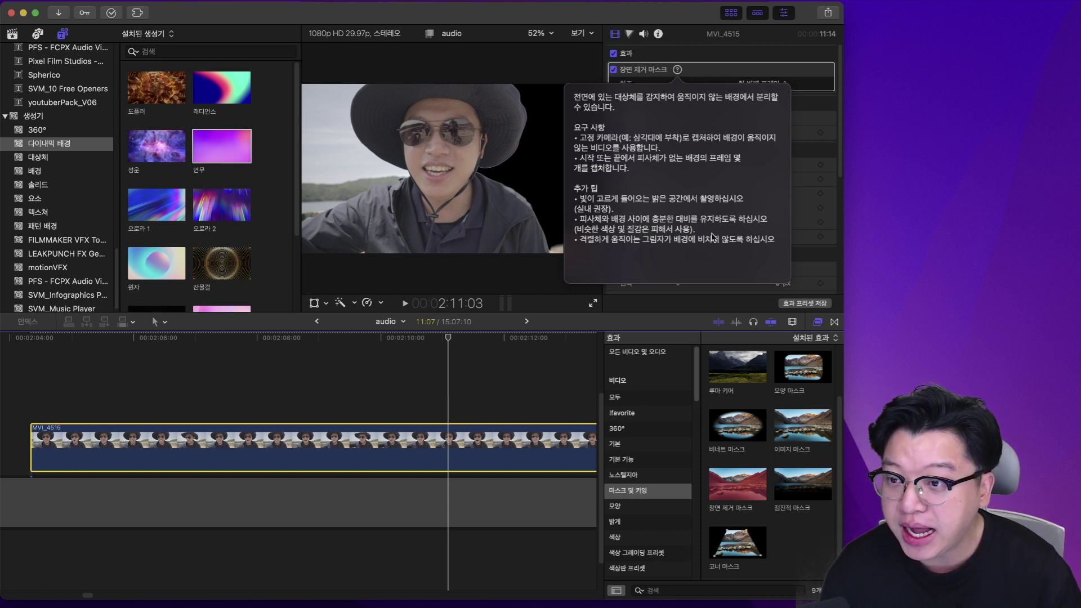
{"action": "left_click", "coordinate": [678, 70]}
{"action": "left_click", "coordinate": [428, 422]}
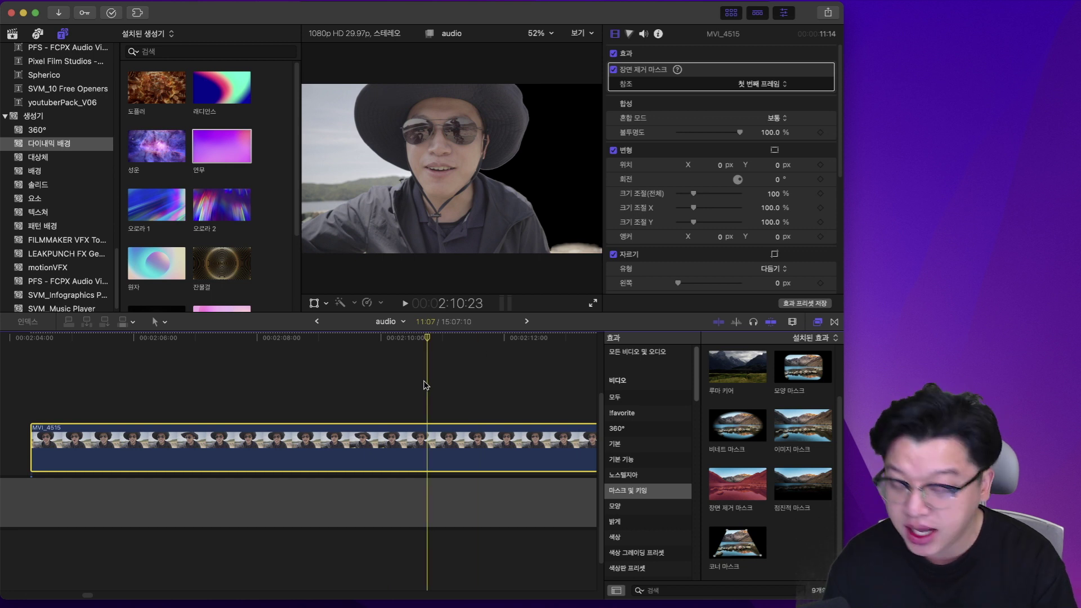
{"action": "key", "text": "/"}
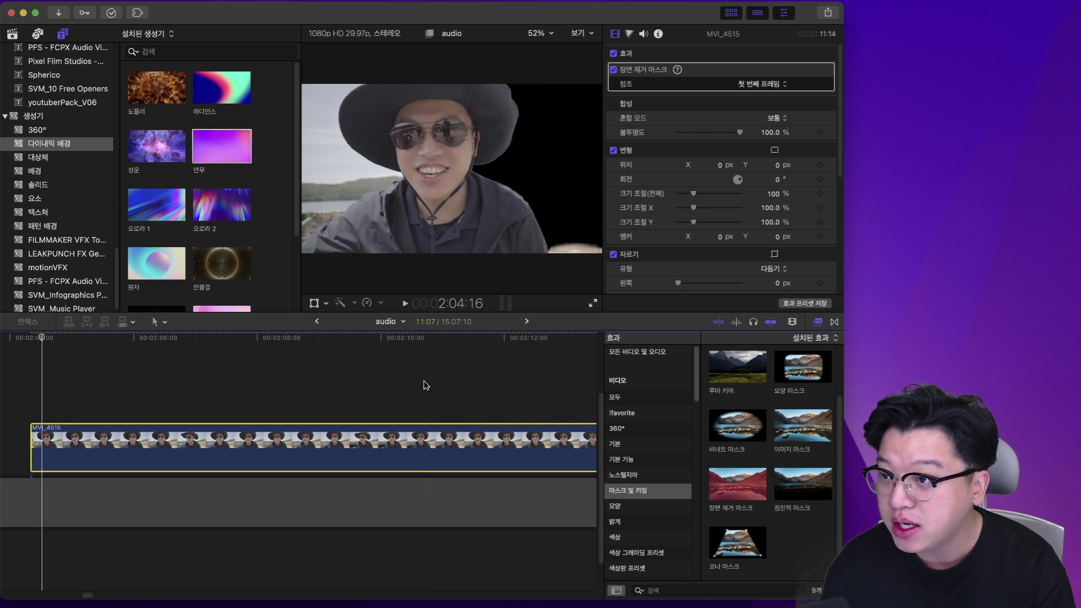
{"action": "left_click", "coordinate": [412, 383]}
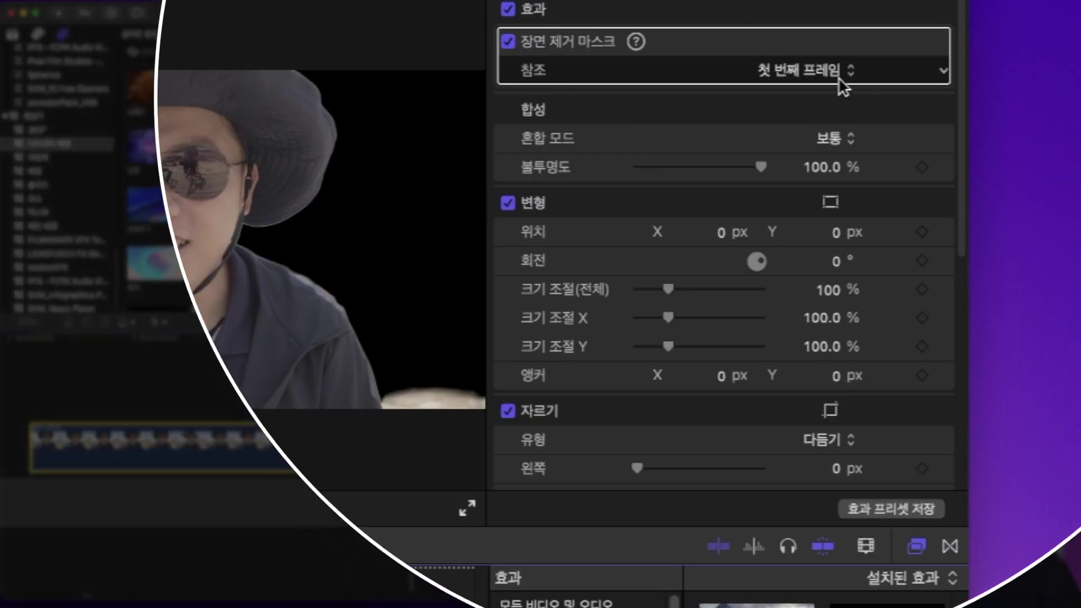
Set the 참조 of the 장면 제거 마스크 to 첫 번째 프레임 + 1초.
{"action": "left_click", "coordinate": [822, 71]}
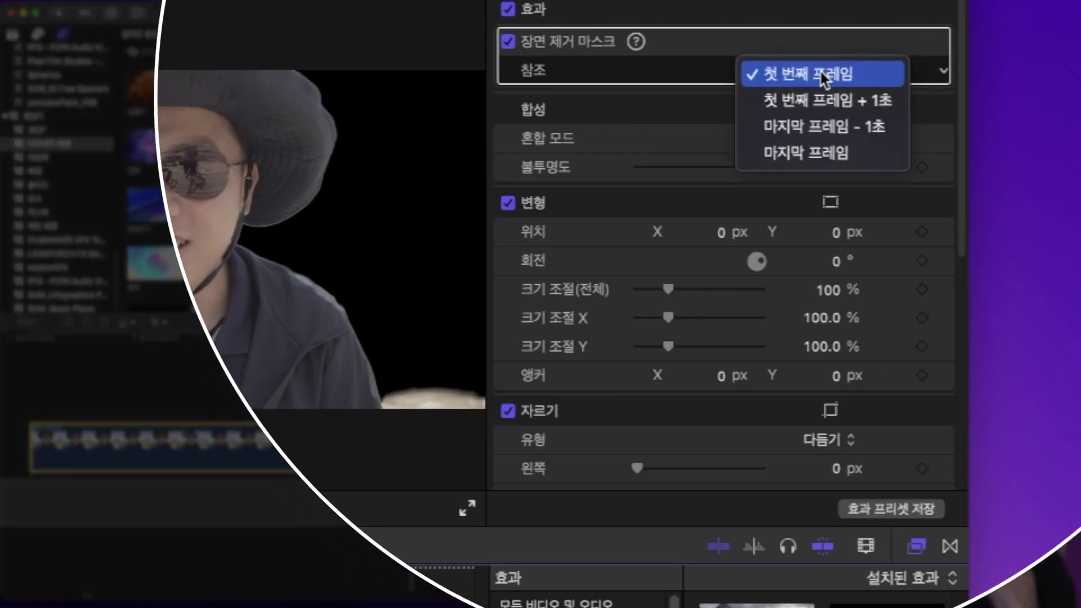
{"action": "left_click", "coordinate": [821, 73]}
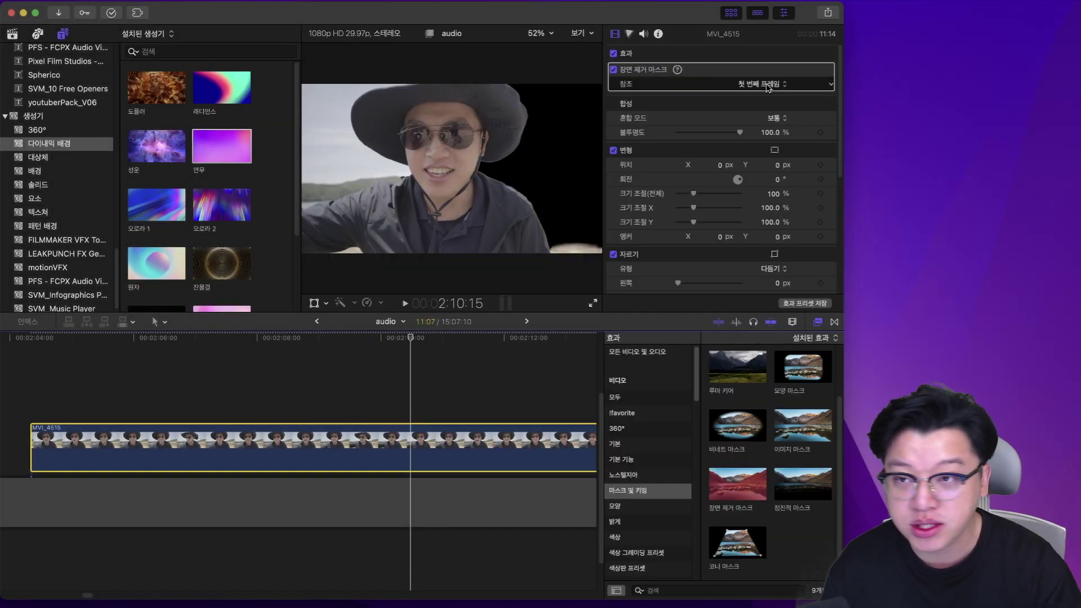
{"action": "left_click", "coordinate": [767, 84]}
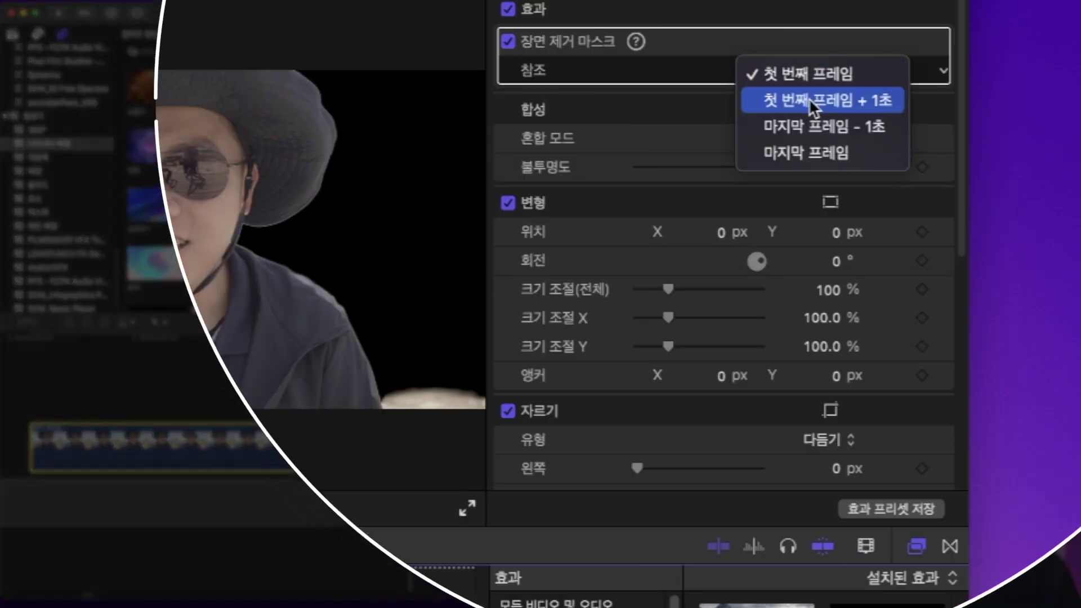
{"action": "left_click", "coordinate": [813, 148]}
{"action": "left_click", "coordinate": [898, 73]}
{"action": "left_click", "coordinate": [811, 43]}
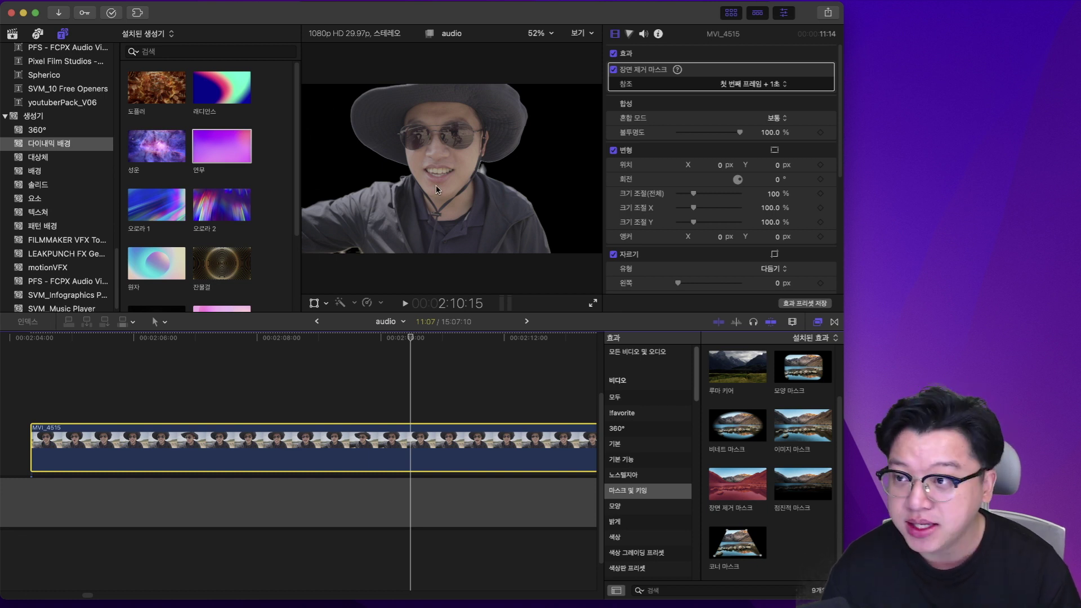
Place the 오로라 2 generator beneath the MVI_4515 clip and extend its end to match the clip's end.
{"action": "scroll", "coordinate": [442, 405], "scroll_direction": "right", "scroll_amount": 3}
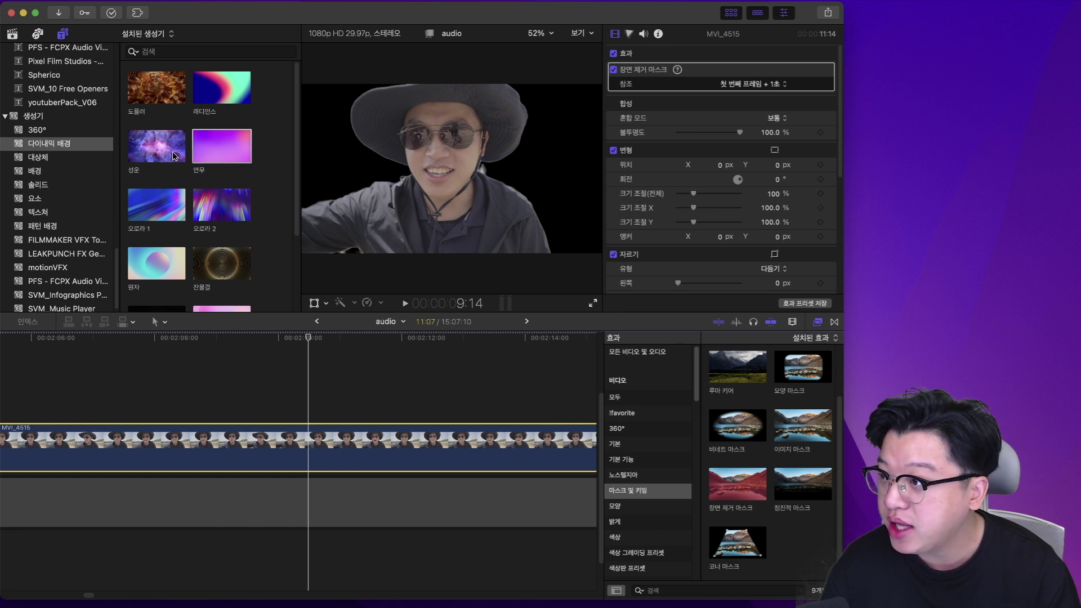
{"action": "left_click_drag", "start_coordinate": [221, 205], "coordinate": [84, 478]}
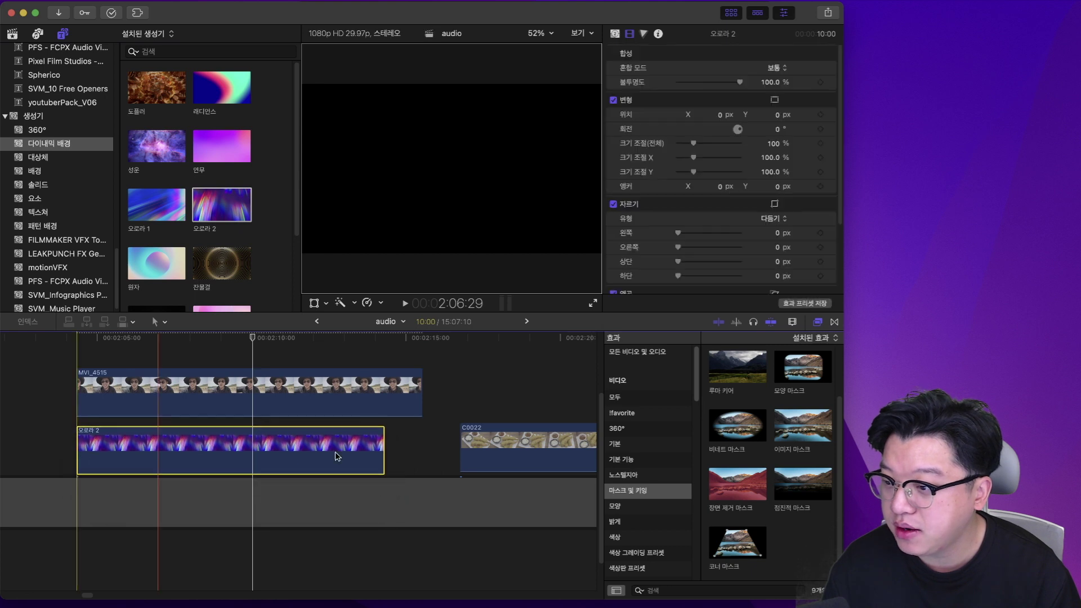
{"action": "left_click_drag", "start_coordinate": [387, 448], "coordinate": [395, 447]}
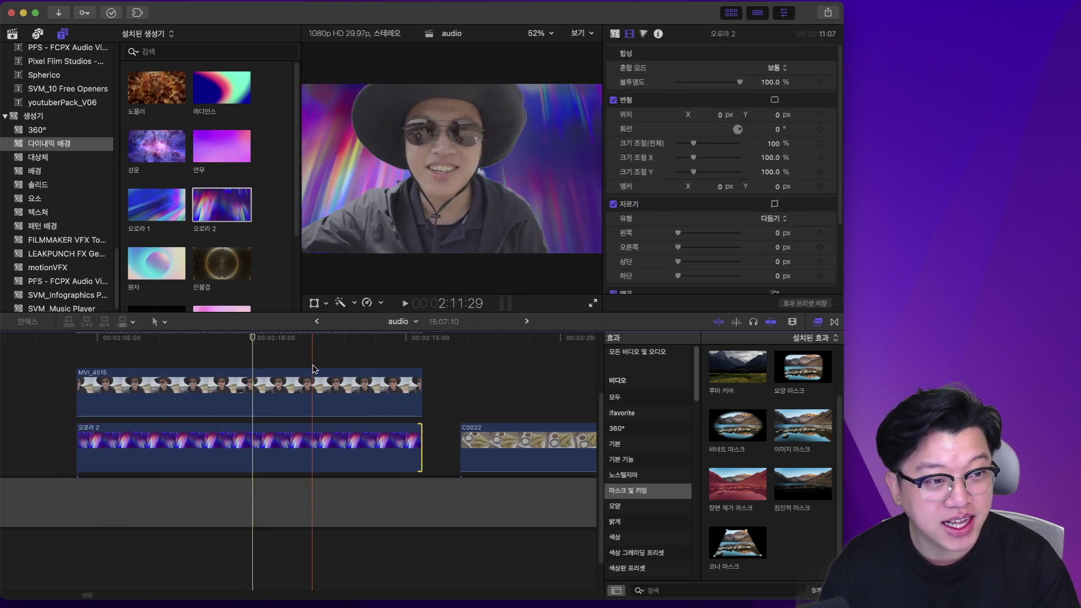
Inspect the mask result on MVI_4515 and disable the 오로라 2 background clip.
{"action": "left_click", "coordinate": [212, 370]}
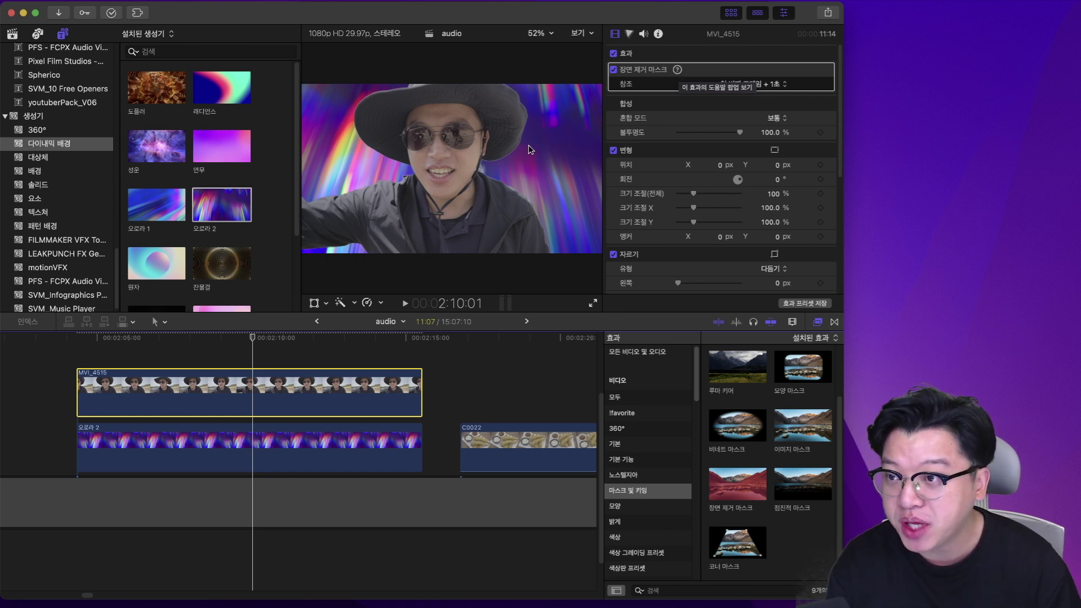
{"action": "left_click", "coordinate": [303, 447]}
{"action": "key", "text": "v"}
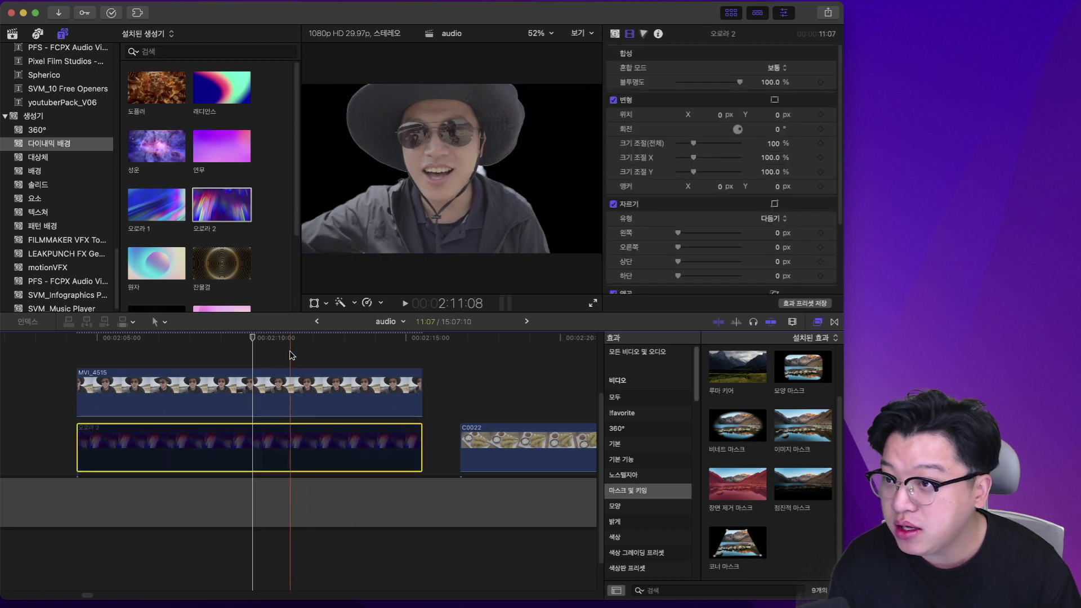
Toggle the 장면 제거 마스크 on the MVI_4515 clip to compare it with the original footage, leaving it off.
{"action": "left_click", "coordinate": [273, 385]}
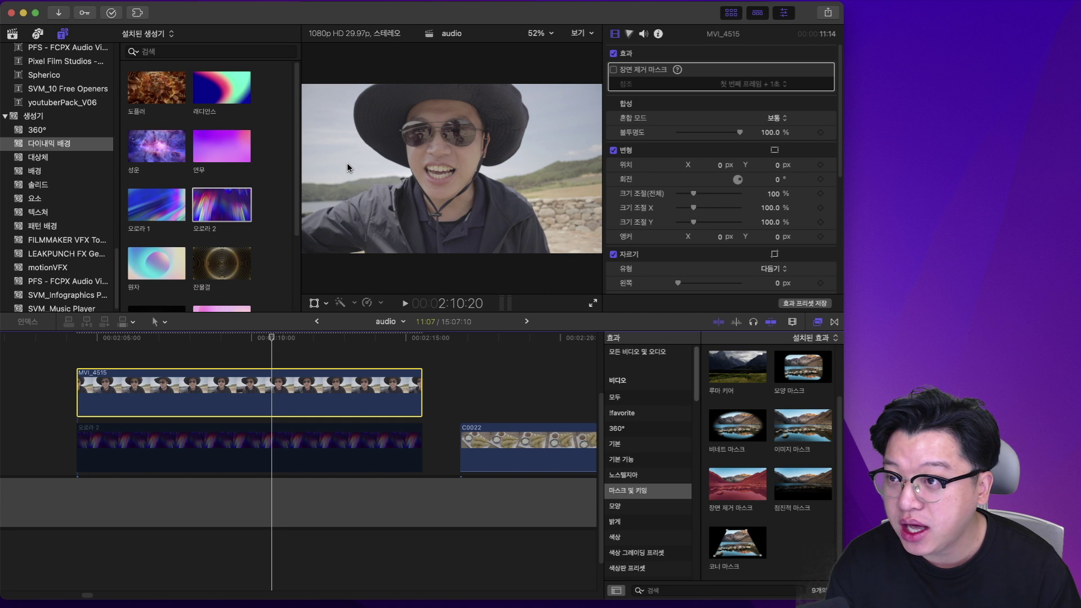
{"action": "left_click", "coordinate": [614, 69]}
{"action": "left_click", "coordinate": [614, 70]}
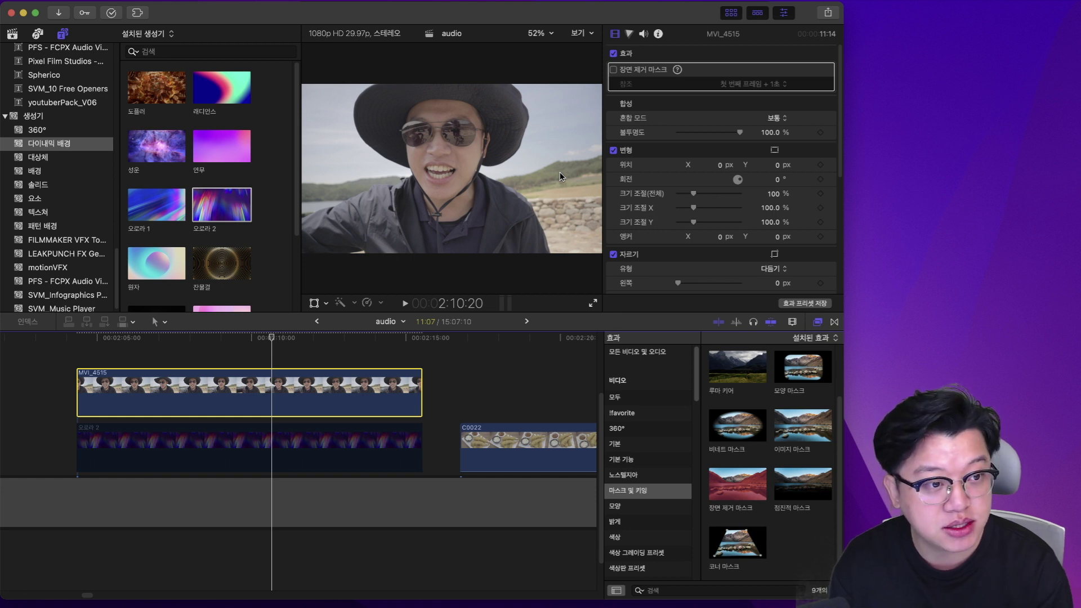
Select the C0022 food clip and compare the presets in 색상 그레이딩 프리셋 and 색상판 프리셋.
{"action": "left_click", "coordinate": [324, 455]}
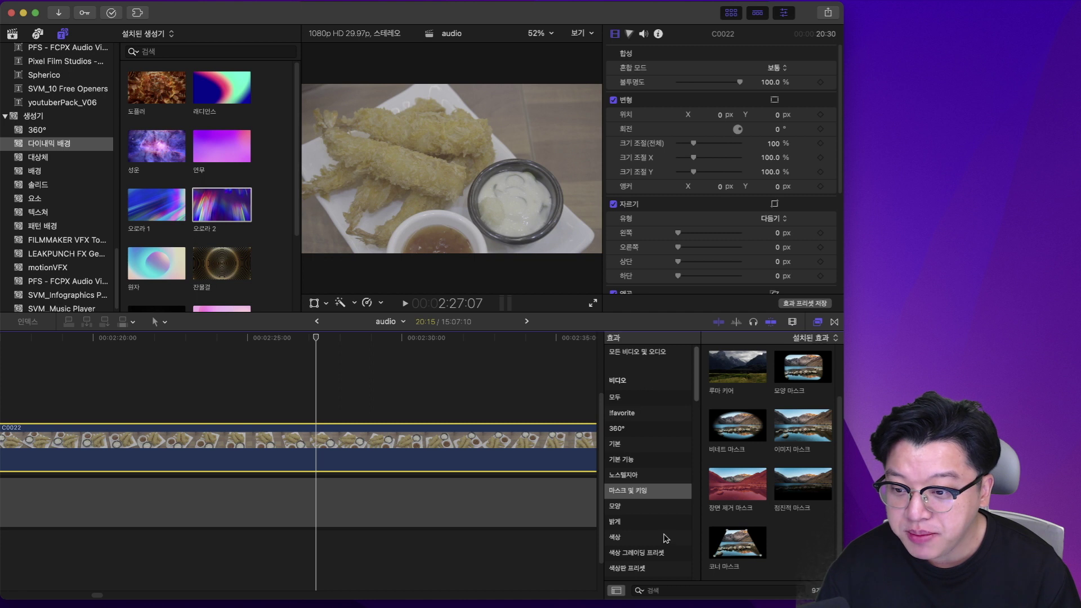
{"action": "left_click", "coordinate": [663, 554]}
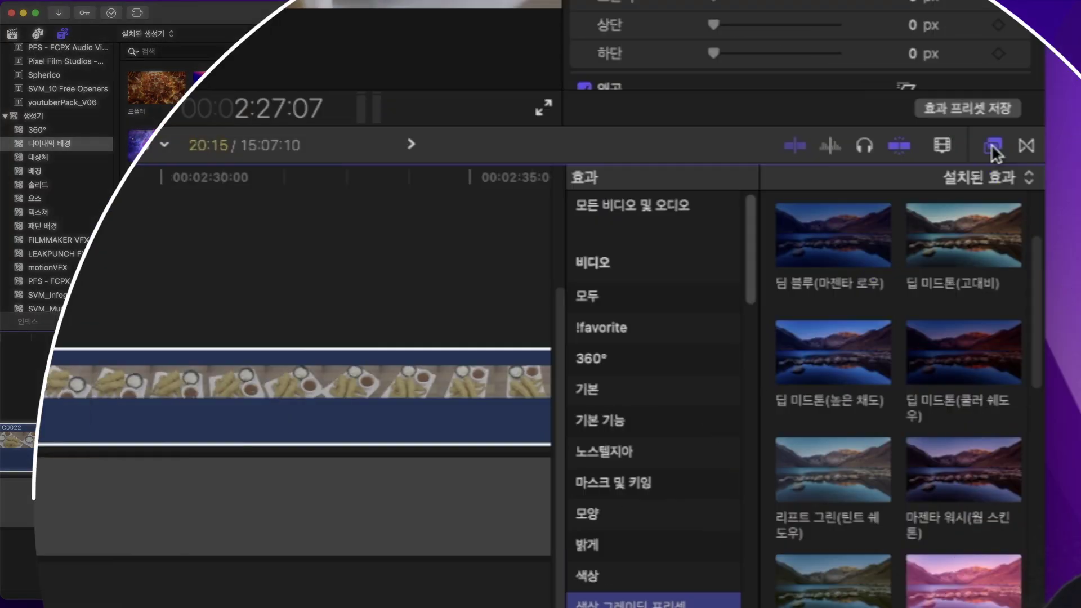
{"action": "scroll", "coordinate": [682, 549], "scroll_direction": "down", "scroll_amount": 4}
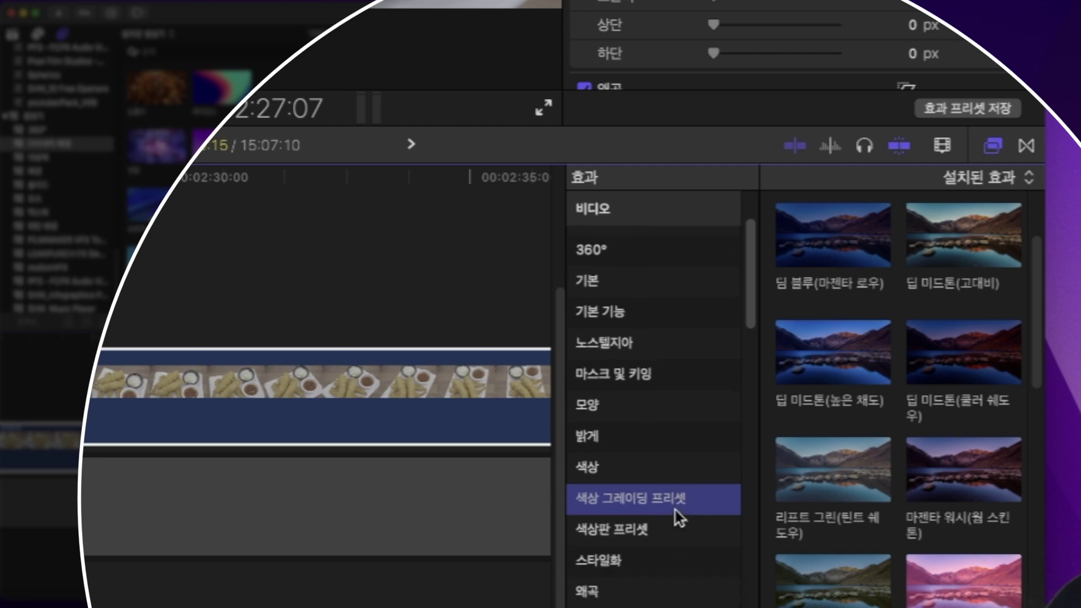
{"action": "left_click", "coordinate": [686, 532]}
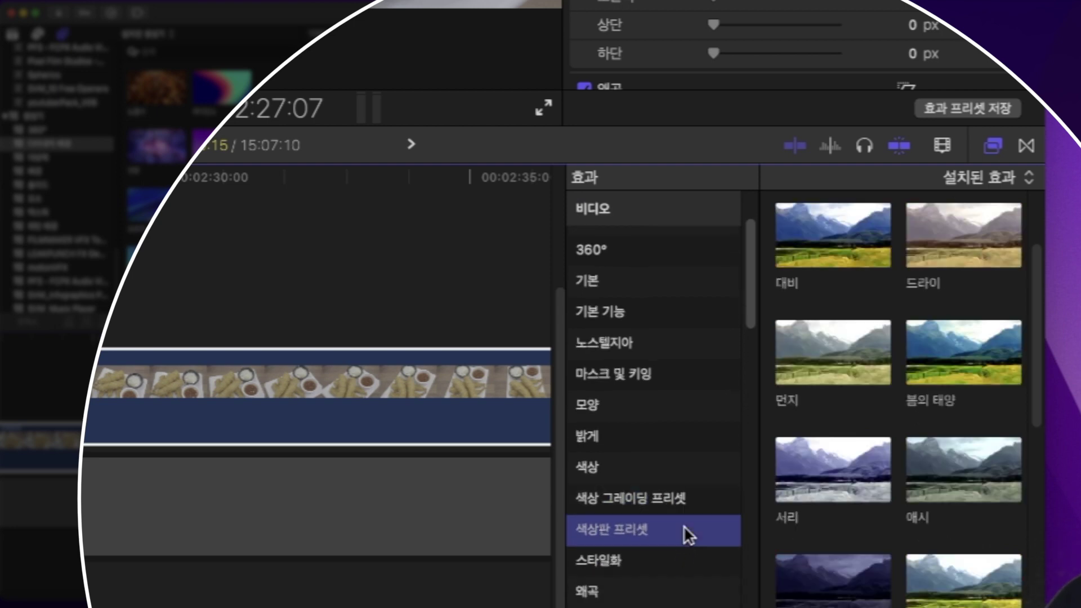
{"action": "left_click", "coordinate": [686, 498]}
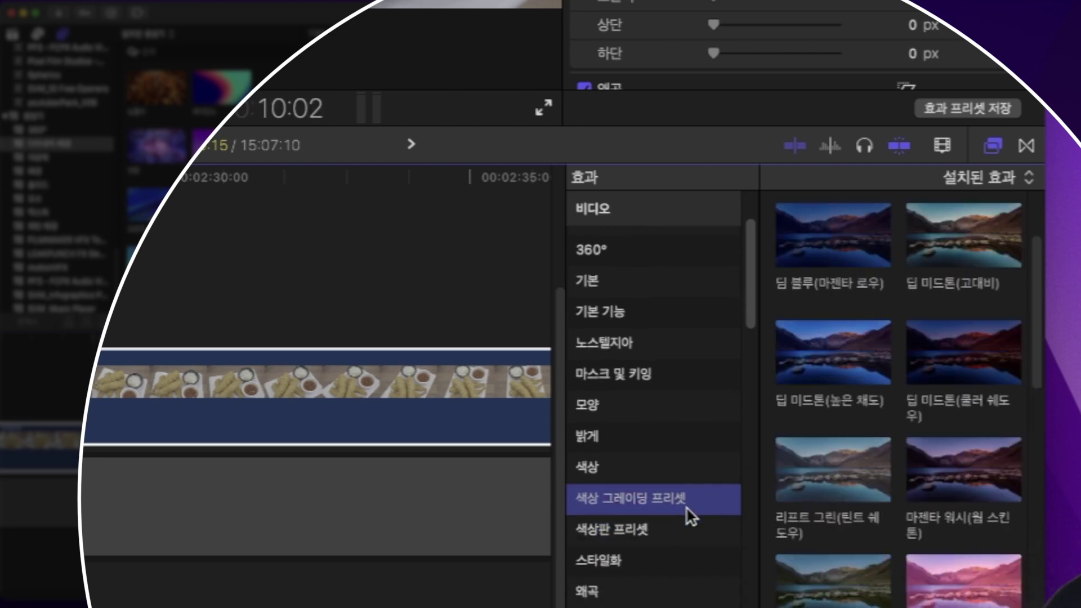
Preview several color grading presets on the C0022 clip and apply 소프트 마젠타(저대비 워시) to it.
{"action": "left_click", "coordinate": [829, 236]}
{"action": "left_click", "coordinate": [834, 389]}
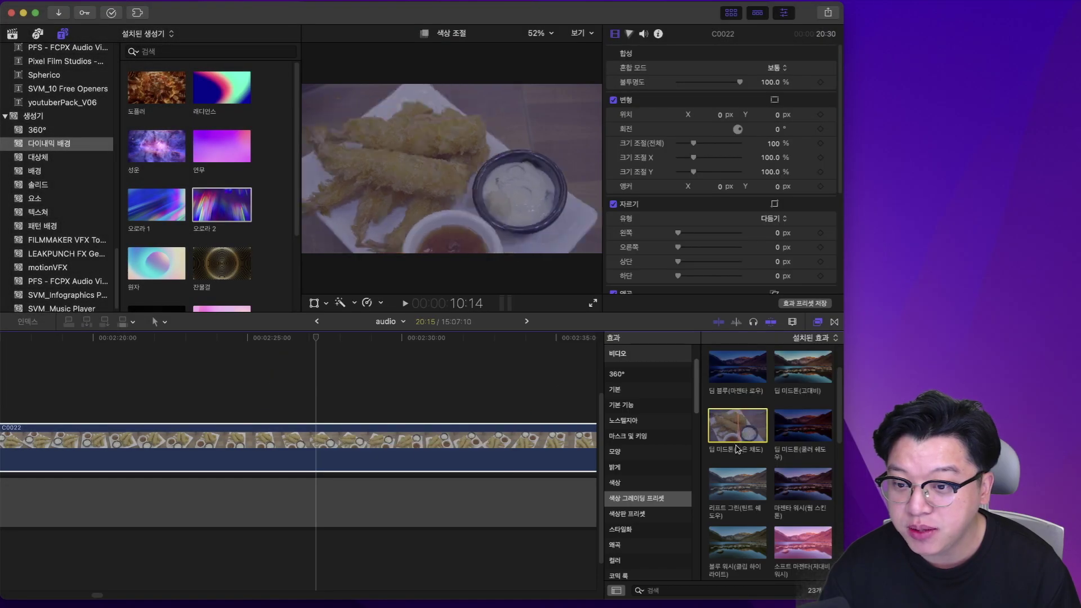
{"action": "left_click", "coordinate": [732, 490]}
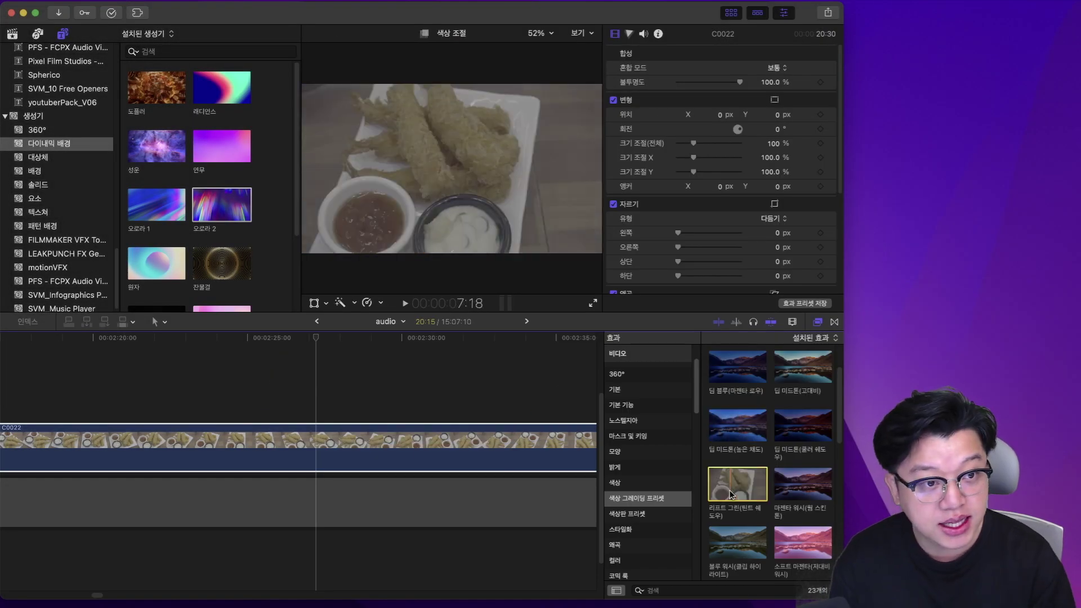
{"action": "scroll", "coordinate": [732, 496], "scroll_direction": "down", "scroll_amount": 2}
{"action": "left_click_drag", "start_coordinate": [804, 503], "coordinate": [389, 456]}
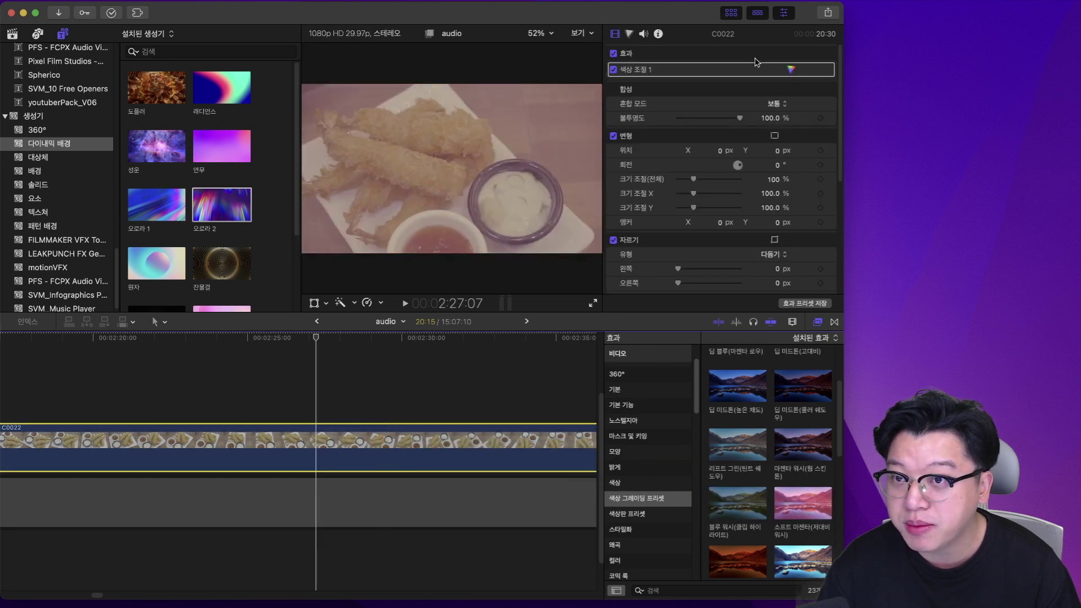
Examine the applied preset's 색상 조절 1 values and browse further presets in 색상 그레이딩 프리셋.
{"action": "left_click", "coordinate": [791, 69]}
{"action": "left_click_drag", "start_coordinate": [690, 119], "coordinate": [668, 120]}
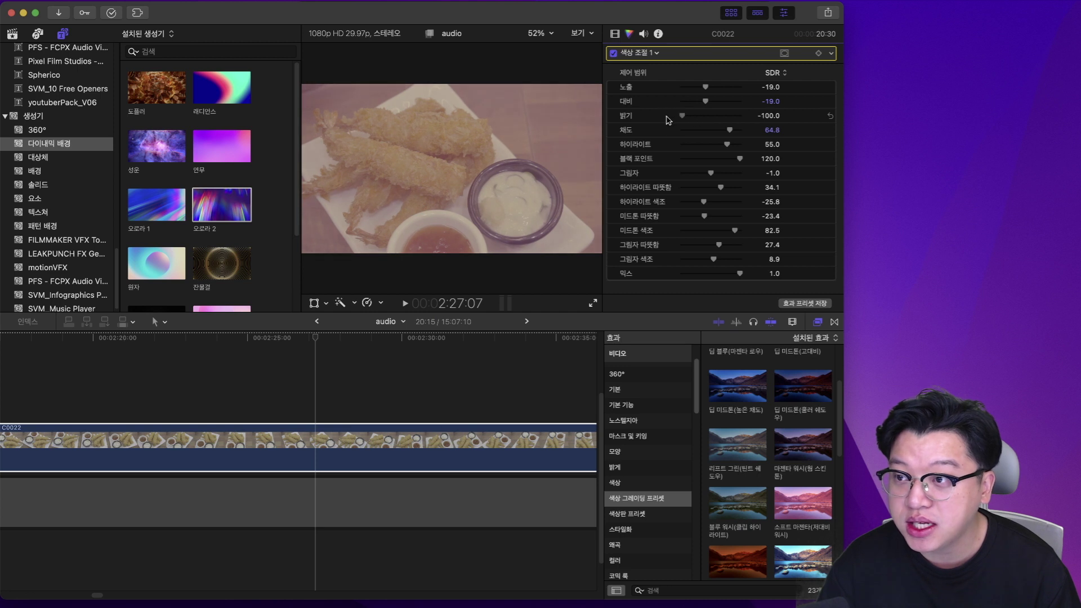
{"action": "scroll", "coordinate": [793, 506], "scroll_direction": "down", "scroll_amount": 5}
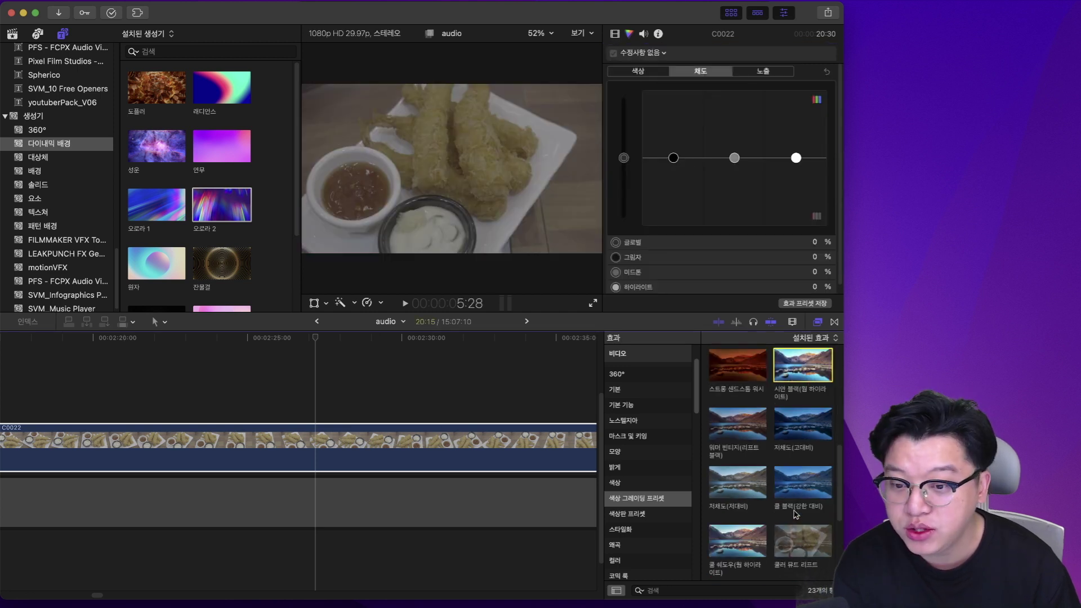
{"action": "left_click", "coordinate": [750, 486]}
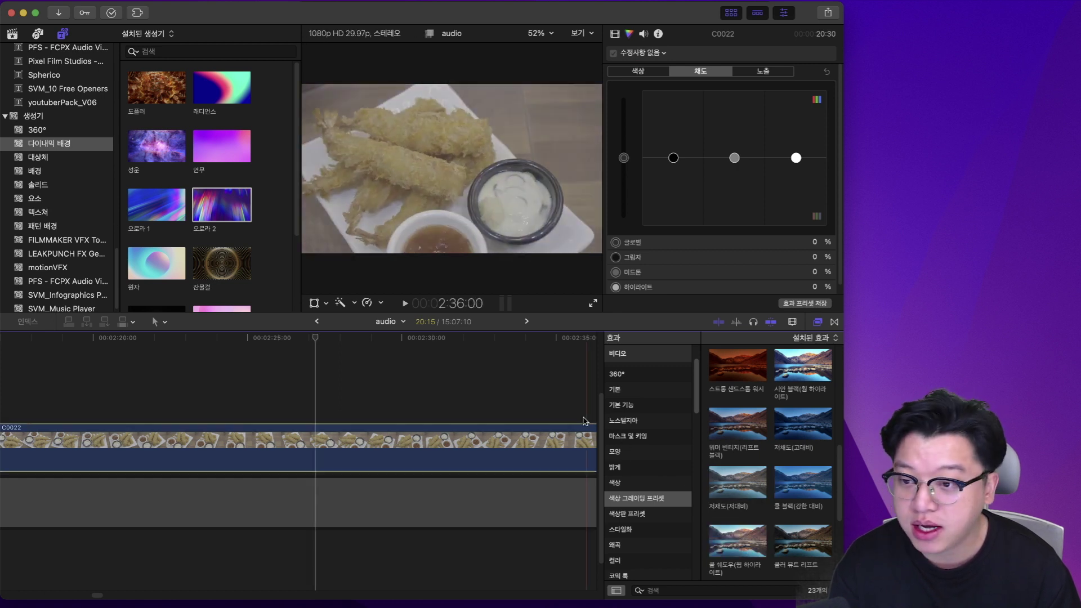
Try 색상판 saturation and exposure changes on C0022, with exposure at 20% for 하이라이트 and -50% for 그림자, and remove the correction.
{"action": "left_click", "coordinate": [319, 378]}
{"action": "left_click", "coordinate": [317, 442]}
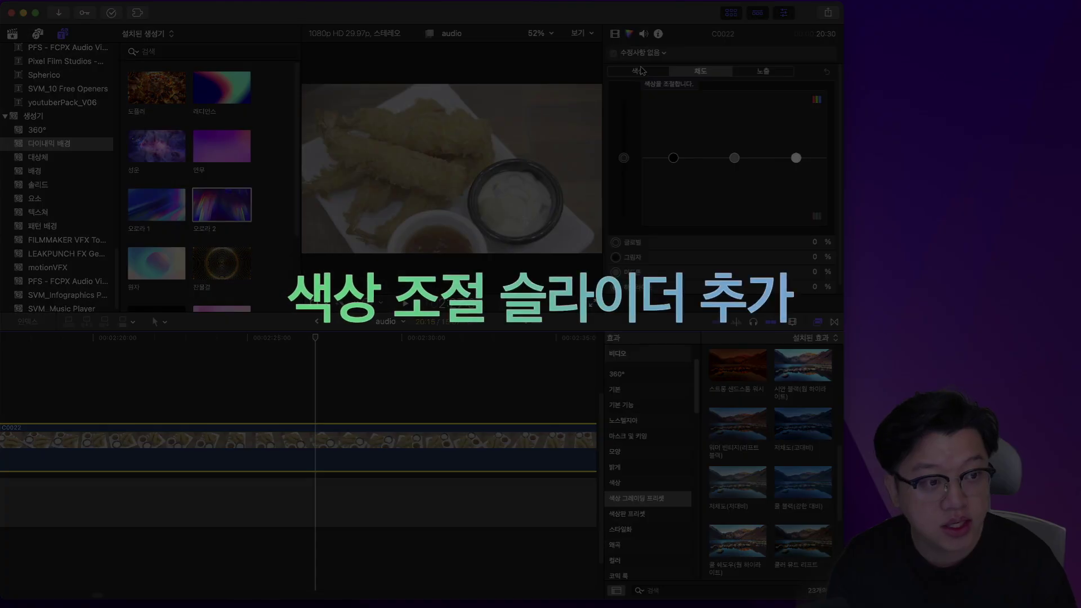
{"action": "left_click", "coordinate": [641, 70]}
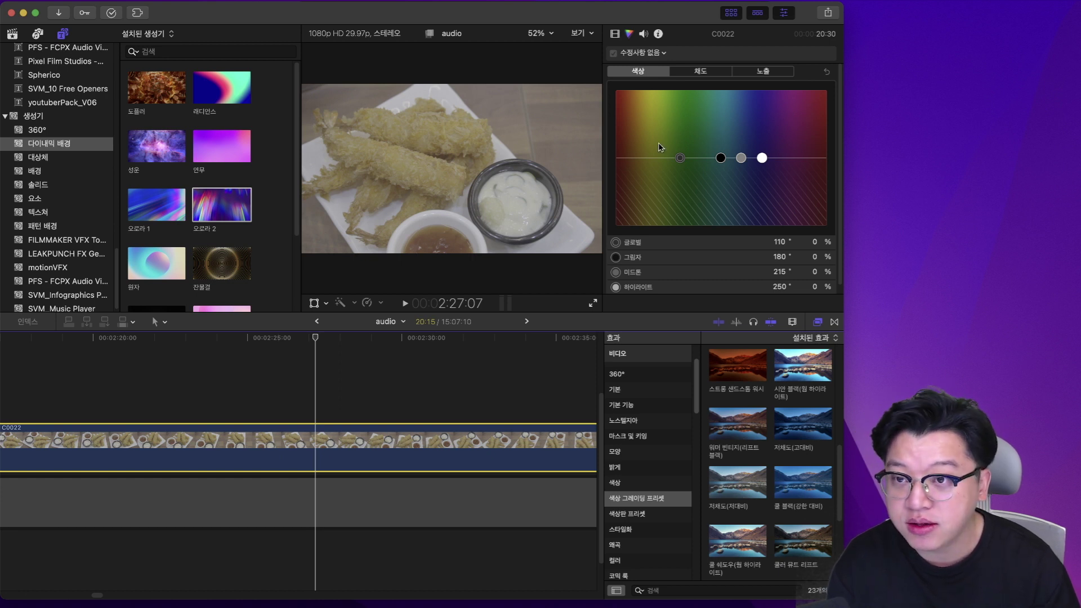
{"action": "left_click", "coordinate": [699, 72]}
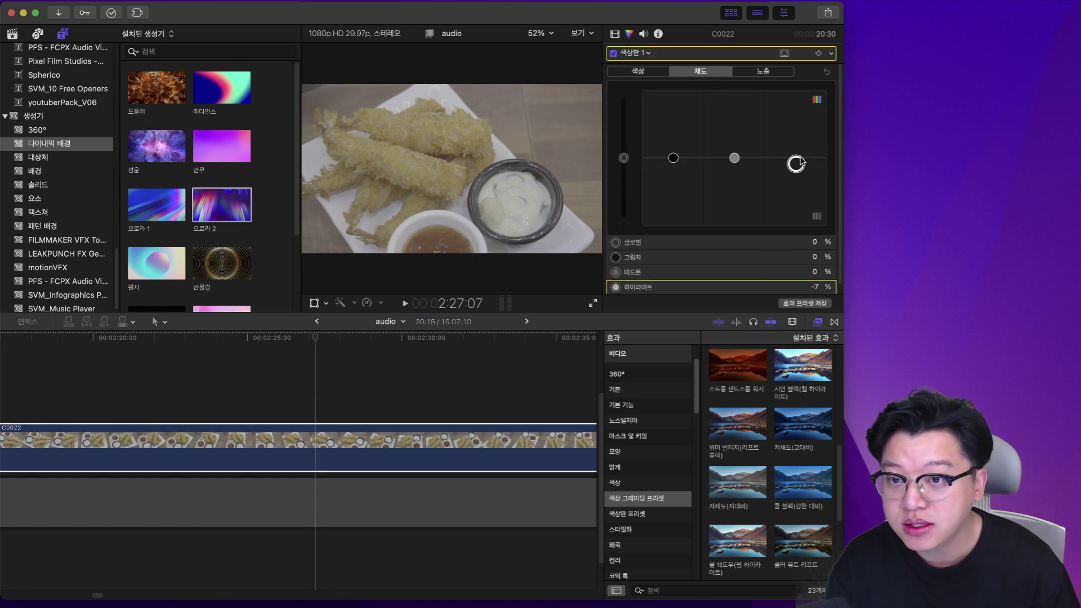
{"action": "left_click_drag", "start_coordinate": [735, 160], "coordinate": [796, 144]}
{"action": "left_click", "coordinate": [763, 71]}
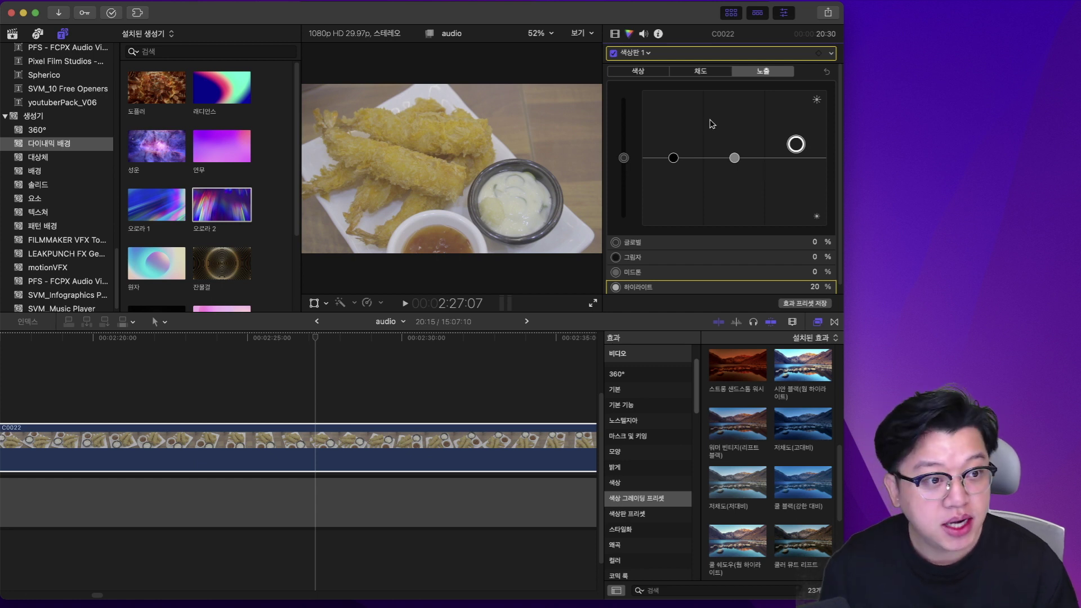
{"action": "left_click_drag", "start_coordinate": [674, 158], "coordinate": [674, 191]}
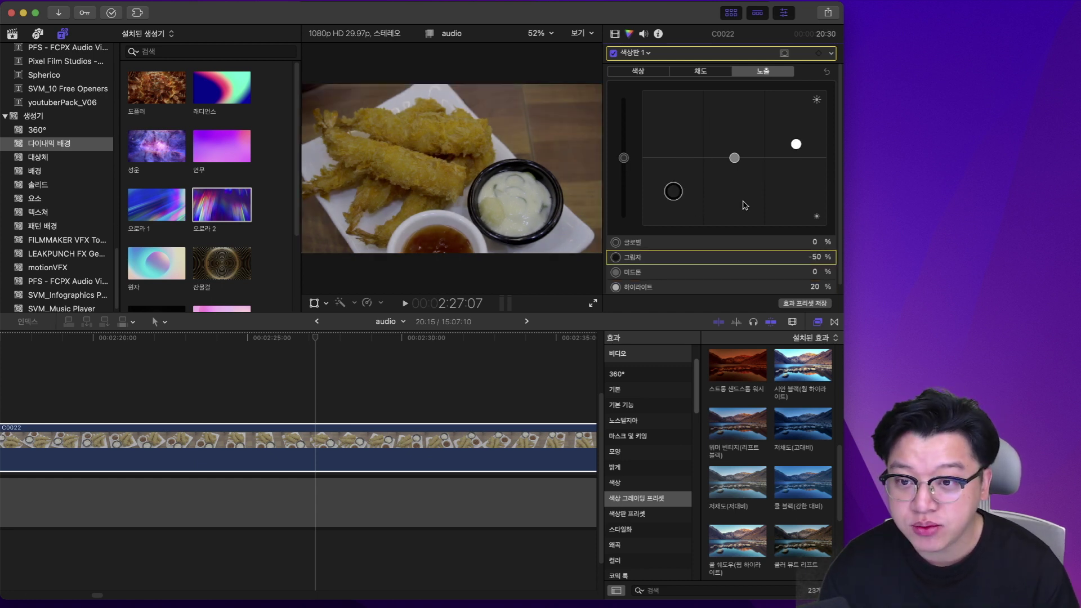
{"action": "key", "text": "Delete"}
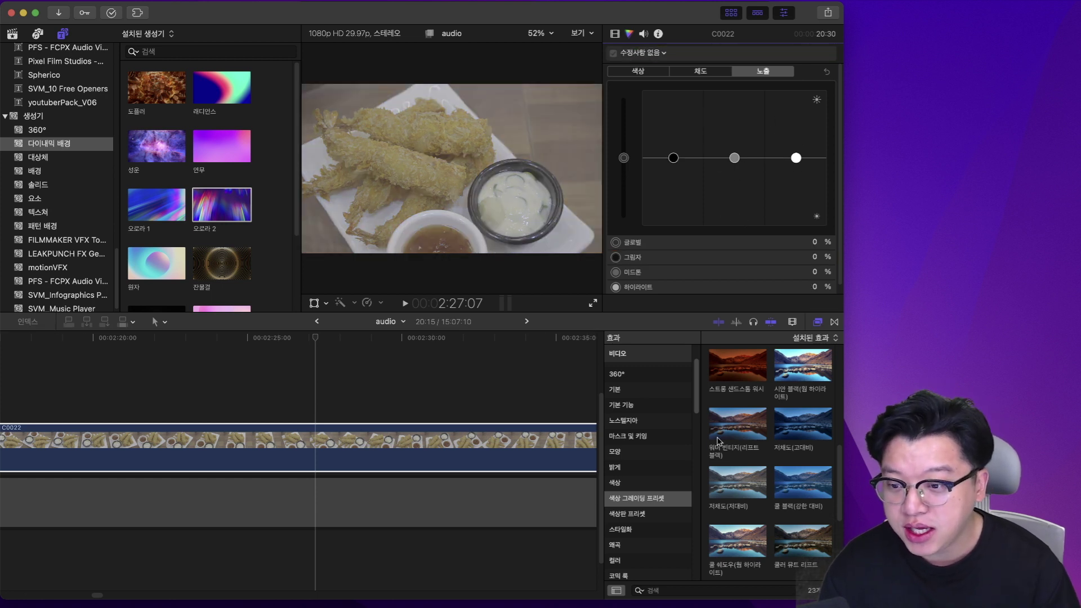
Apply the mFilmLook effect to the C0022 clip.
{"action": "scroll", "coordinate": [652, 517], "scroll_direction": "down", "scroll_amount": 15}
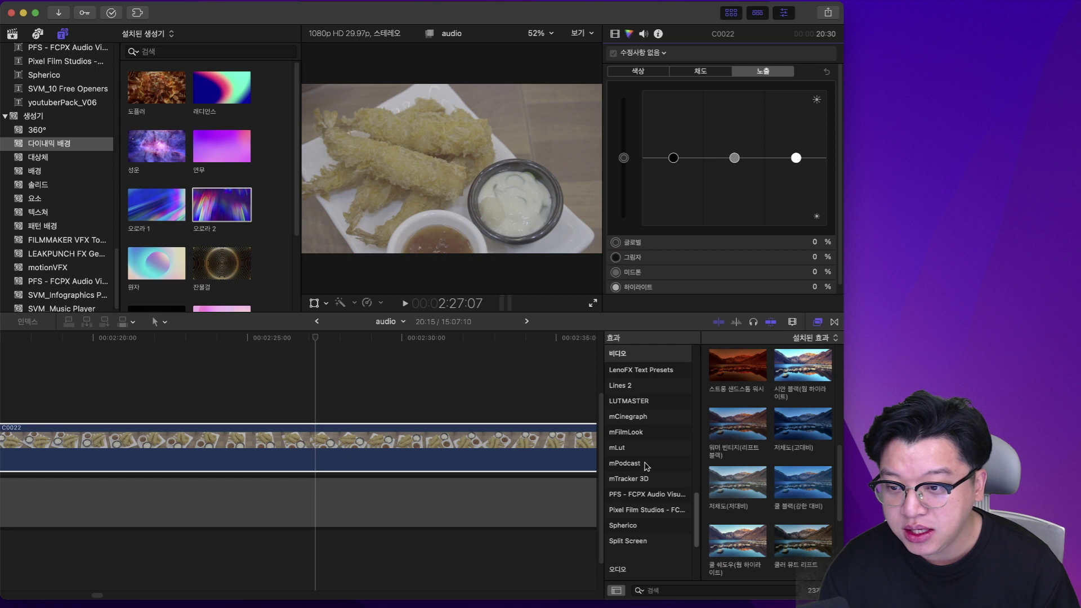
{"action": "left_click", "coordinate": [645, 434]}
{"action": "left_click_drag", "start_coordinate": [738, 375], "coordinate": [398, 444]}
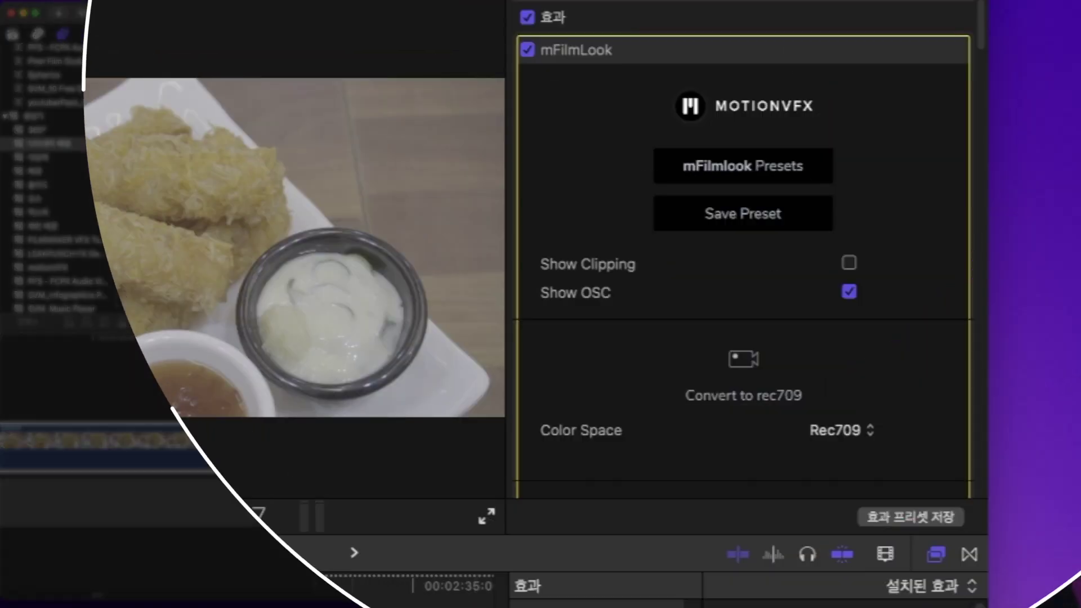
Try mFilmLook Levels with Exposure 0.16, Contrast 1.28, In Black 43.0 and In White 170.0, and delete the effect from C0022.
{"action": "scroll", "coordinate": [738, 186], "scroll_direction": "down", "scroll_amount": 5}
{"action": "scroll", "coordinate": [776, 274], "scroll_direction": "down", "scroll_amount": 4}
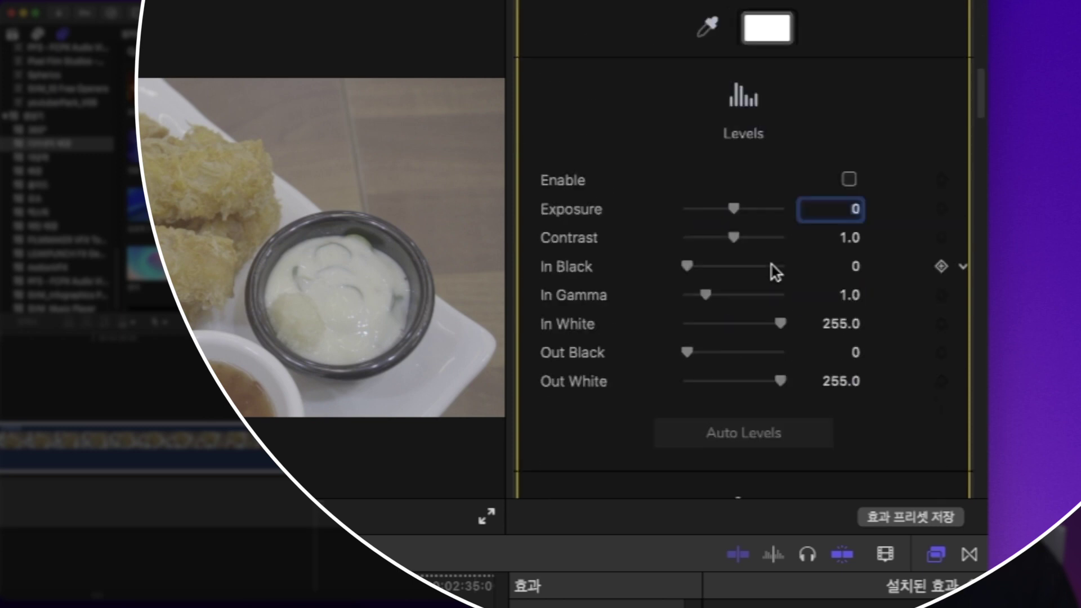
{"action": "left_click", "coordinate": [849, 193]}
{"action": "left_click_drag", "start_coordinate": [736, 223], "coordinate": [751, 254]}
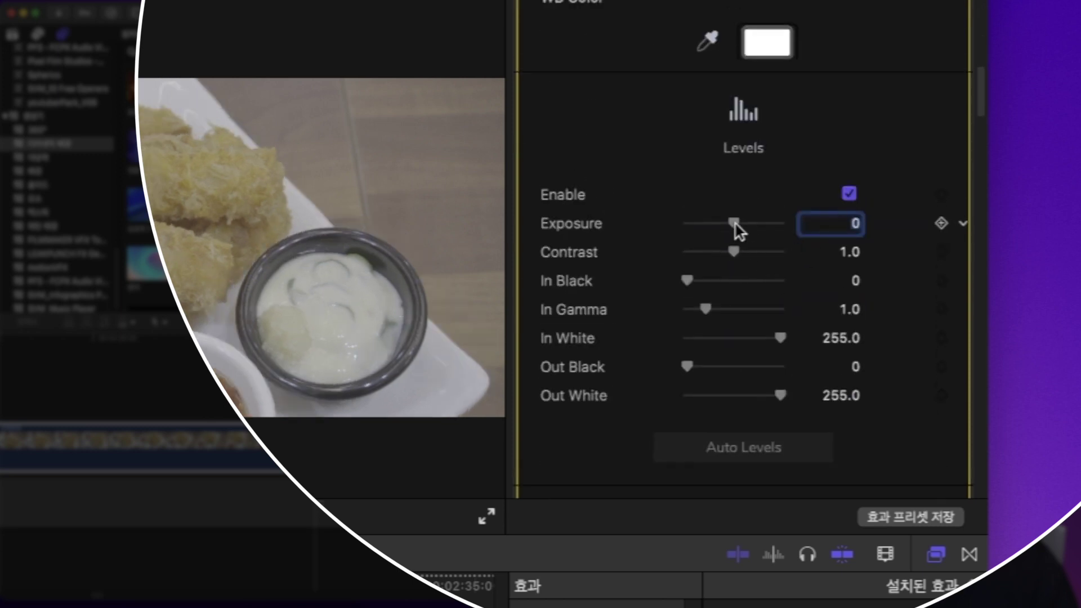
{"action": "left_click_drag", "start_coordinate": [728, 174], "coordinate": [703, 183]}
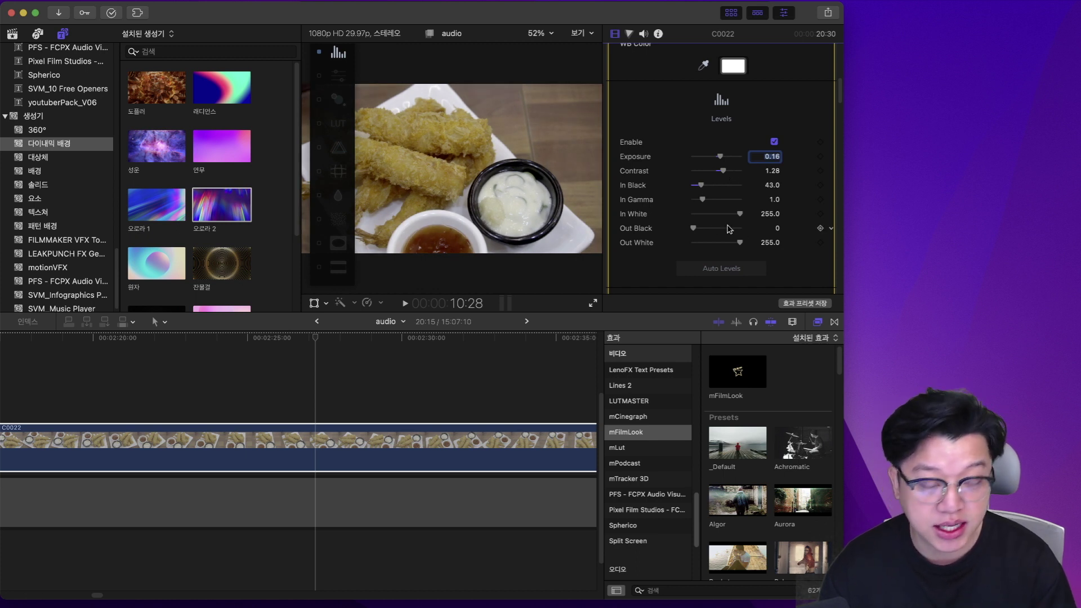
{"action": "left_click_drag", "start_coordinate": [739, 214], "coordinate": [725, 214]}
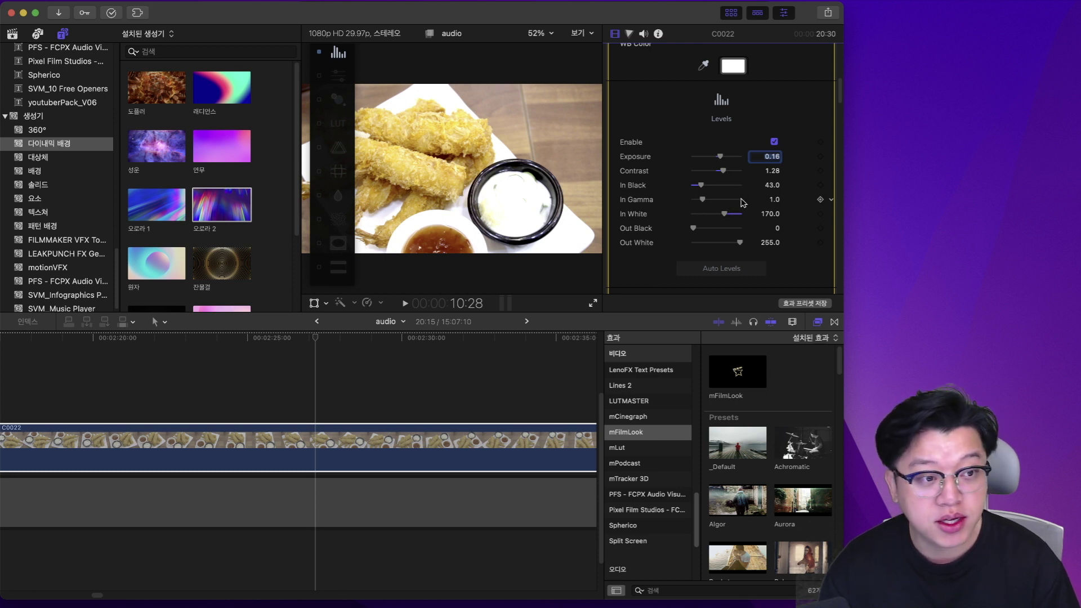
{"action": "scroll", "coordinate": [727, 169], "scroll_direction": "up", "scroll_amount": 10}
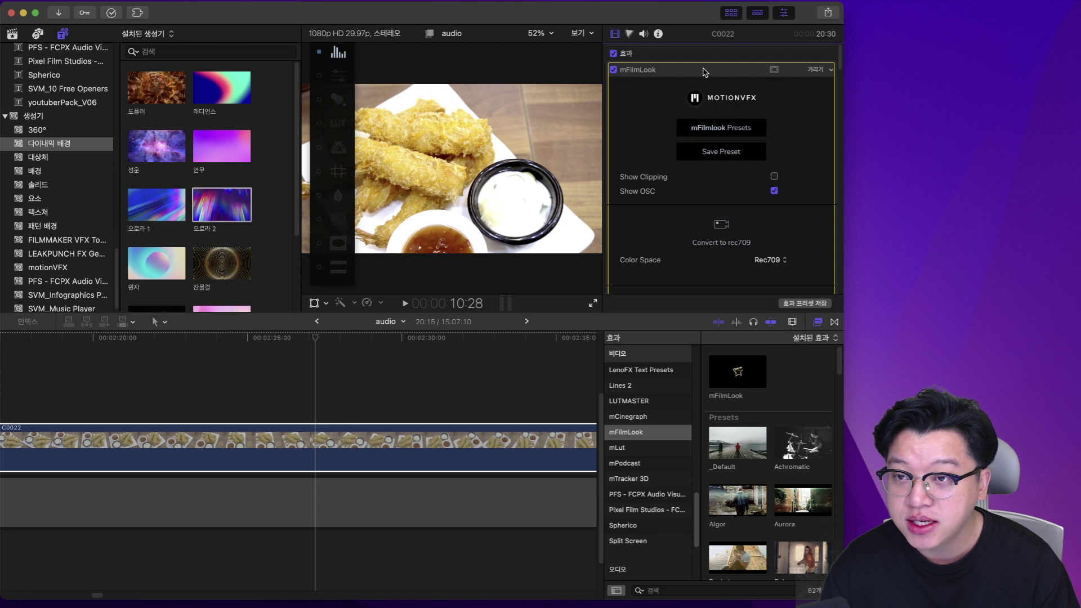
{"action": "key", "text": "Delete"}
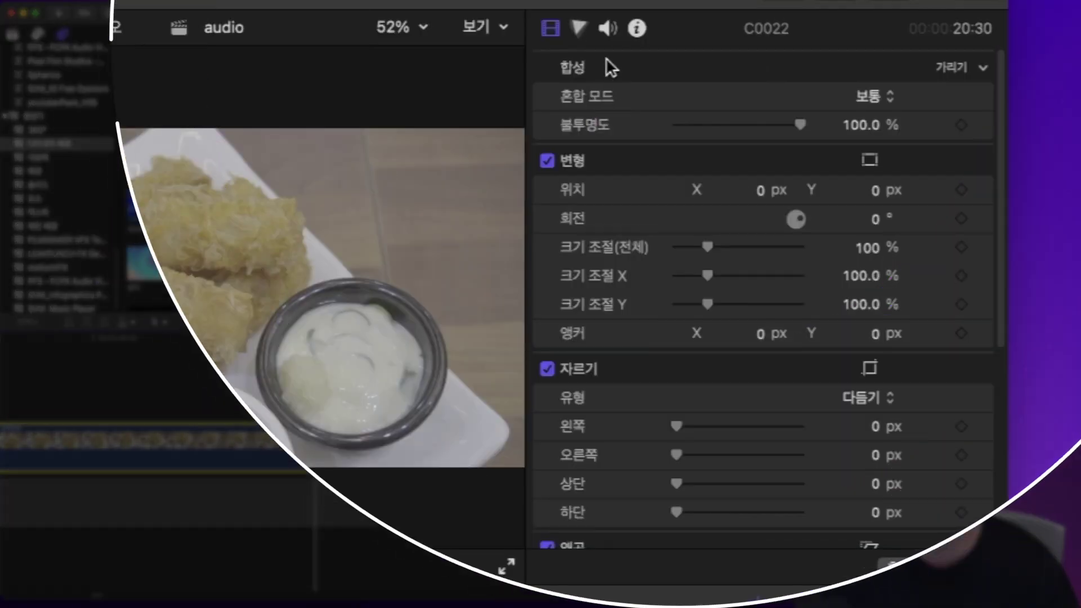
Add a 색상 조절 correction to the C0022 clip with its 제어 범위 set to SDR.
{"action": "left_click", "coordinate": [579, 28]}
{"action": "left_click", "coordinate": [623, 65]}
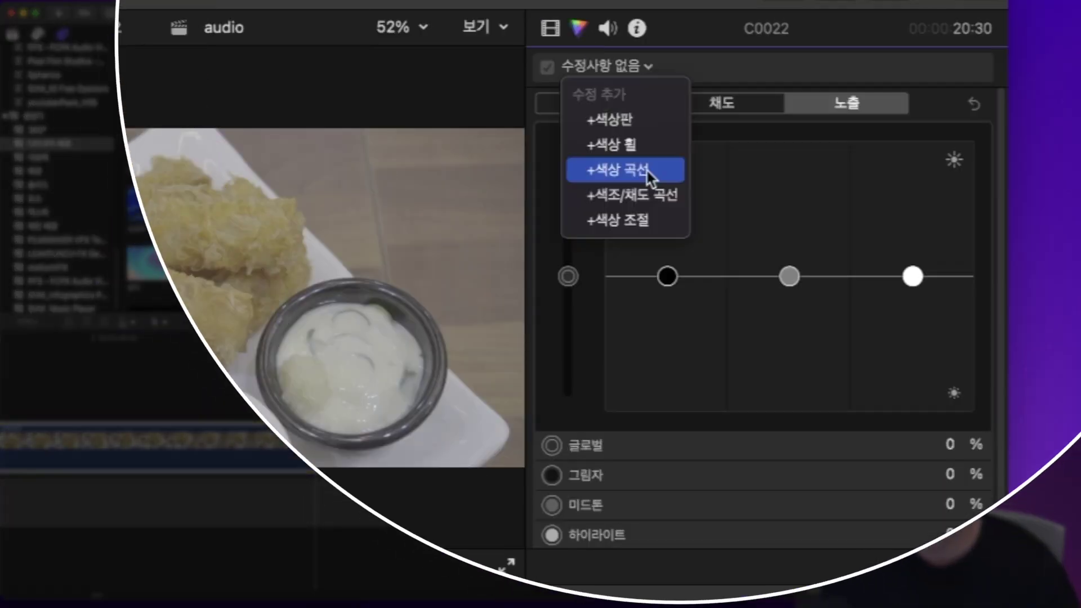
{"action": "left_click", "coordinate": [650, 221]}
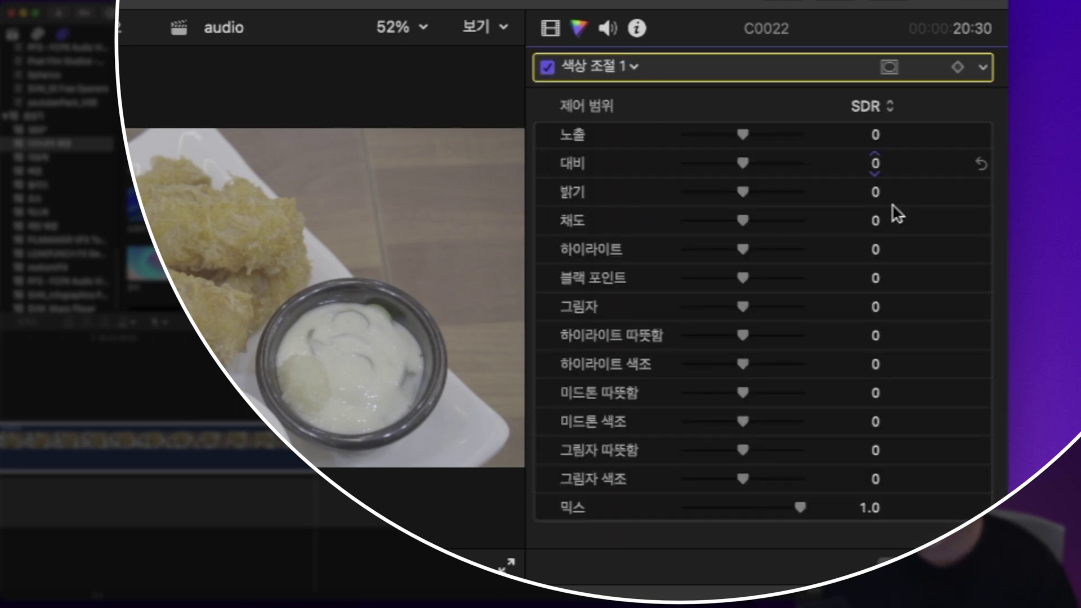
{"action": "left_click", "coordinate": [885, 107]}
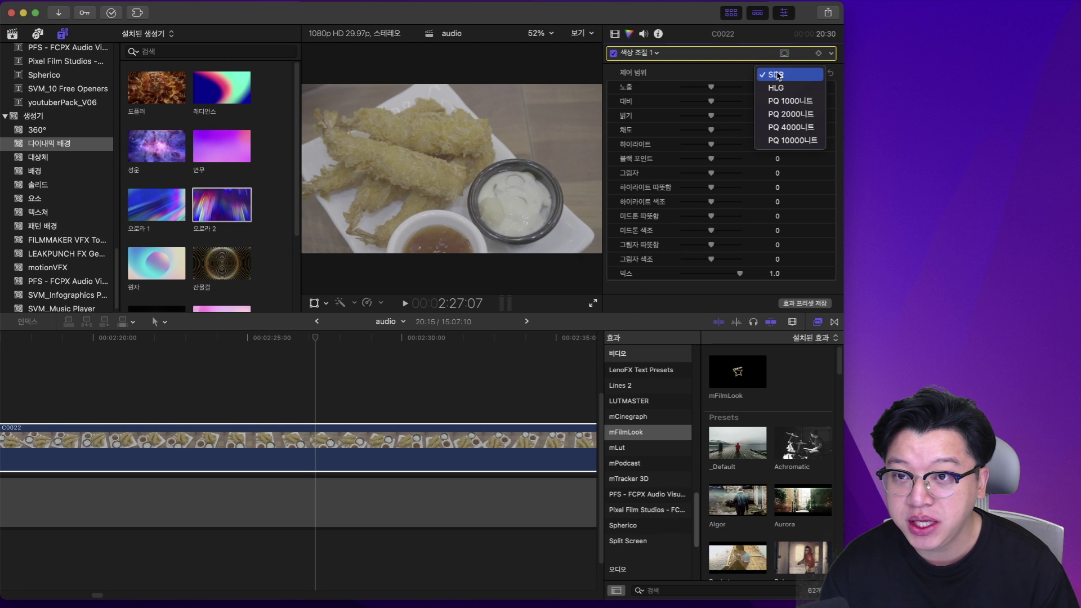
{"action": "left_click", "coordinate": [778, 75]}
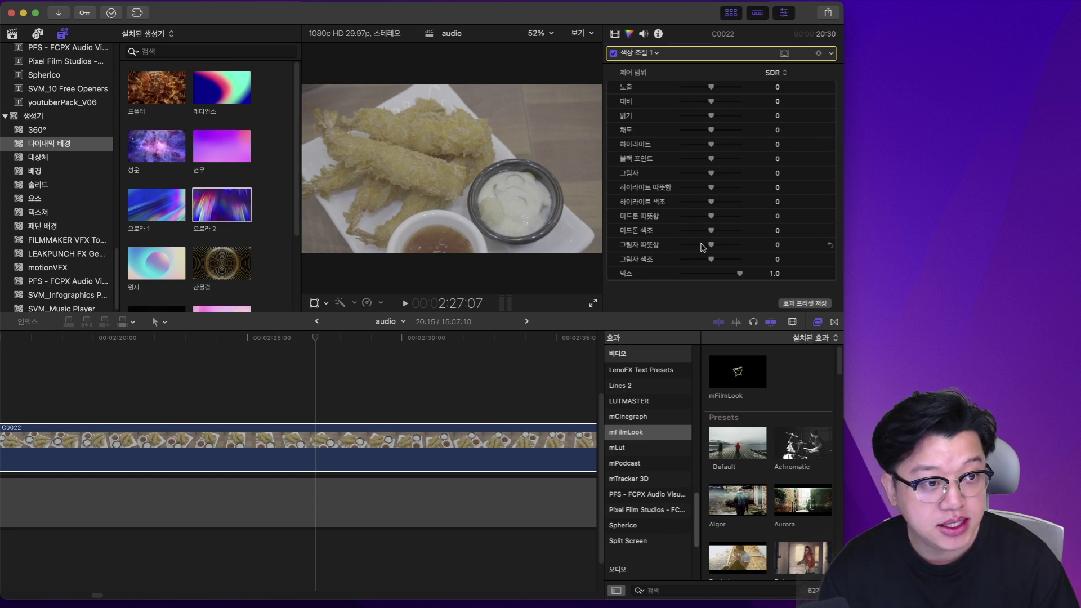
Set 노출 36, 대비 66, 밝기 -45, 채도 76, 하이라이트 31 and 블랙 포인트 -47 in 색상 조절 1, and adjust 그림자 and 하이라이트 따뜻함.
{"action": "left_click_drag", "start_coordinate": [711, 88], "coordinate": [698, 160]}
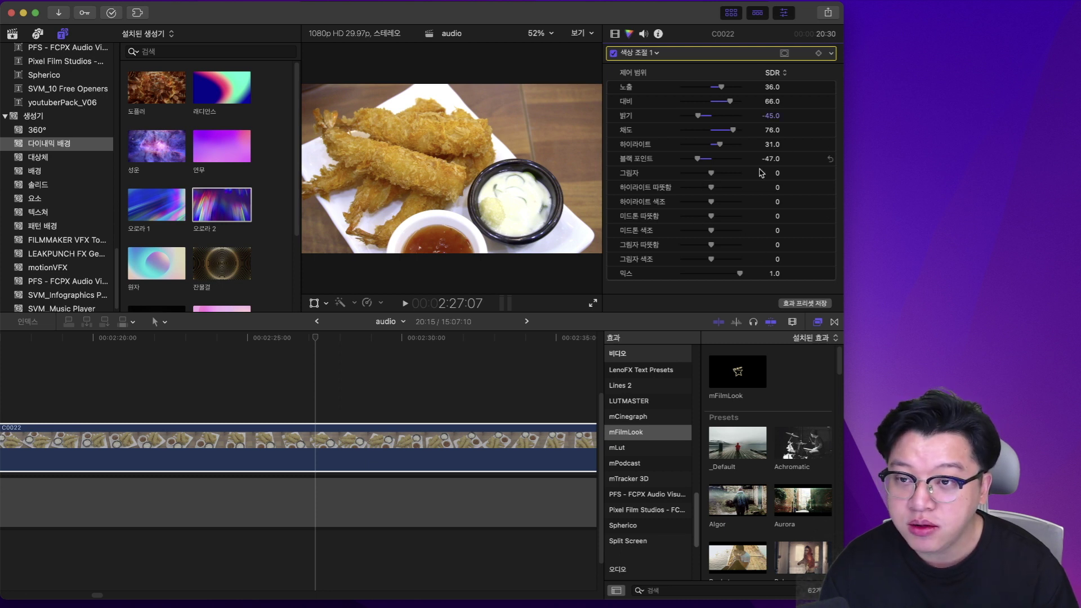
{"action": "left_click_drag", "start_coordinate": [712, 174], "coordinate": [725, 203]}
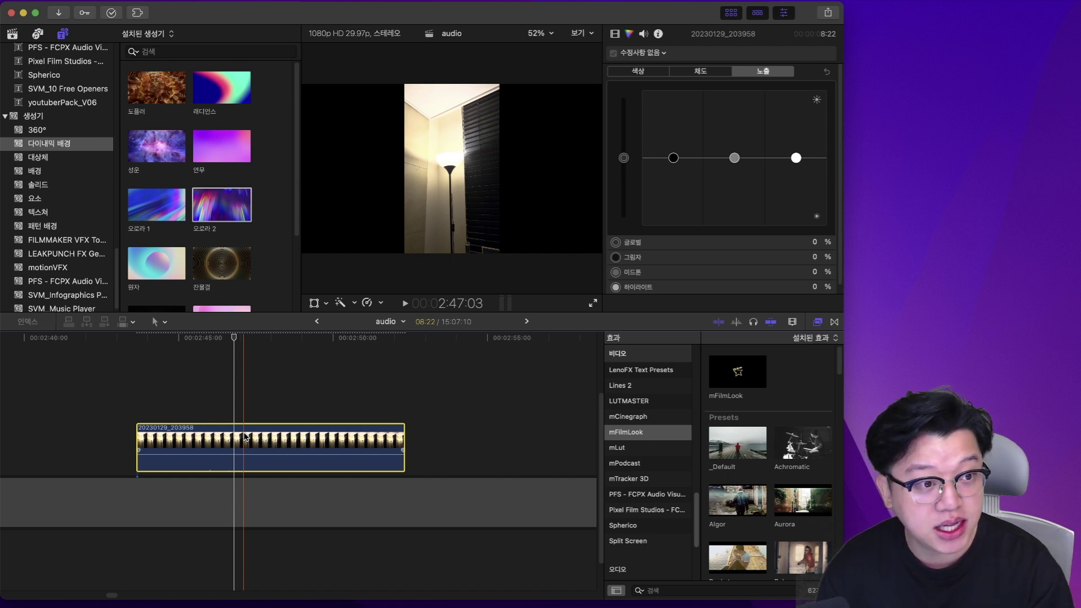
Select the 20230129_203958 clip and inspect its color space and format information.
{"action": "left_click", "coordinate": [245, 405]}
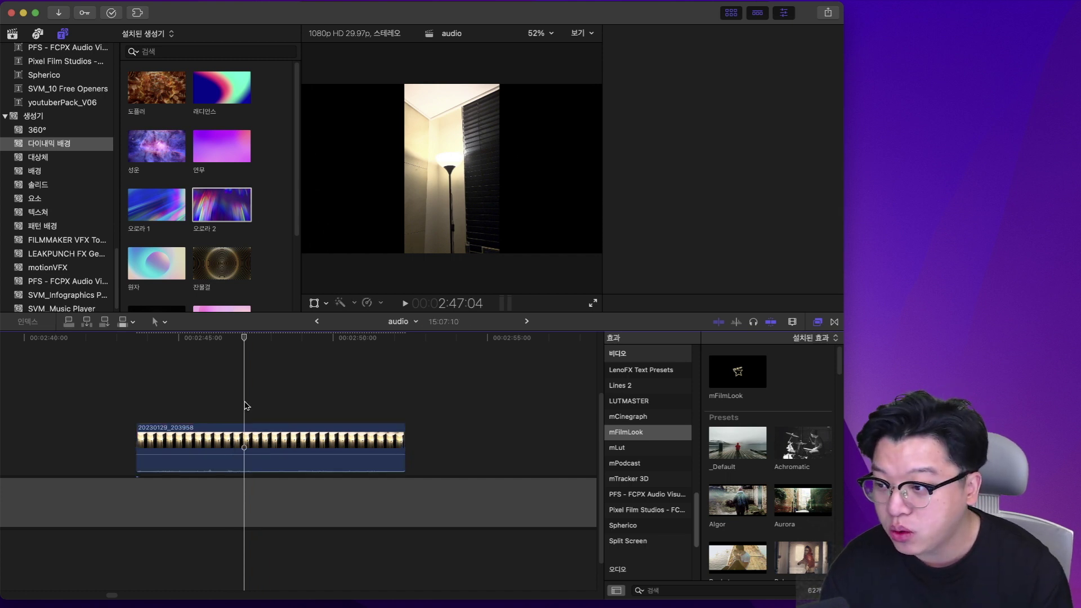
{"action": "left_click", "coordinate": [247, 447]}
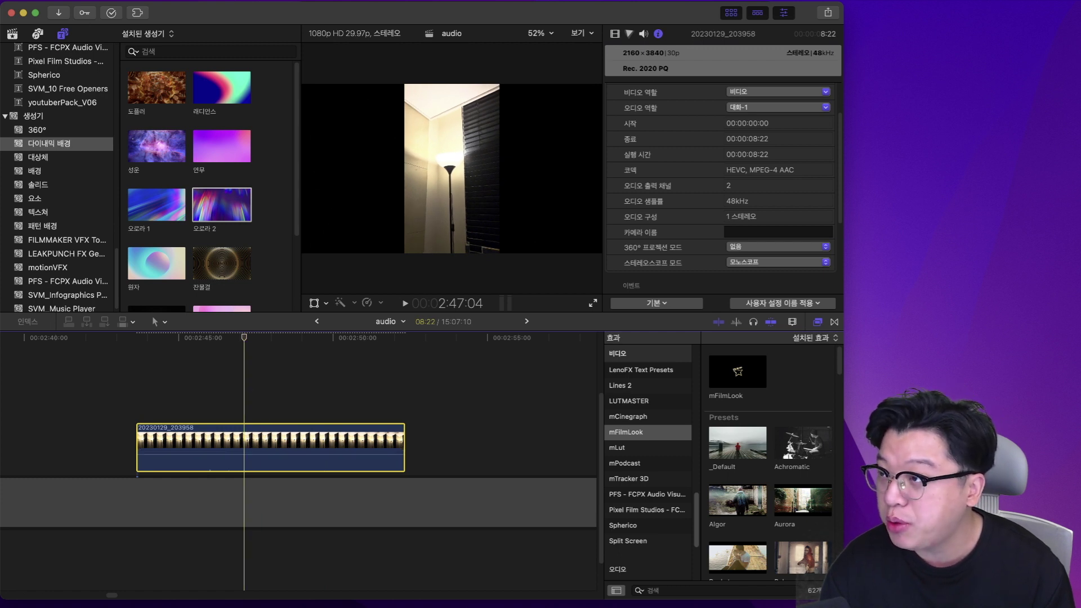
Toggle the HDR option 자동 색상 일치 off and back on in the general settings, and close them.
{"action": "left_click", "coordinate": [62, 1]}
{"action": "left_click", "coordinate": [69, 31]}
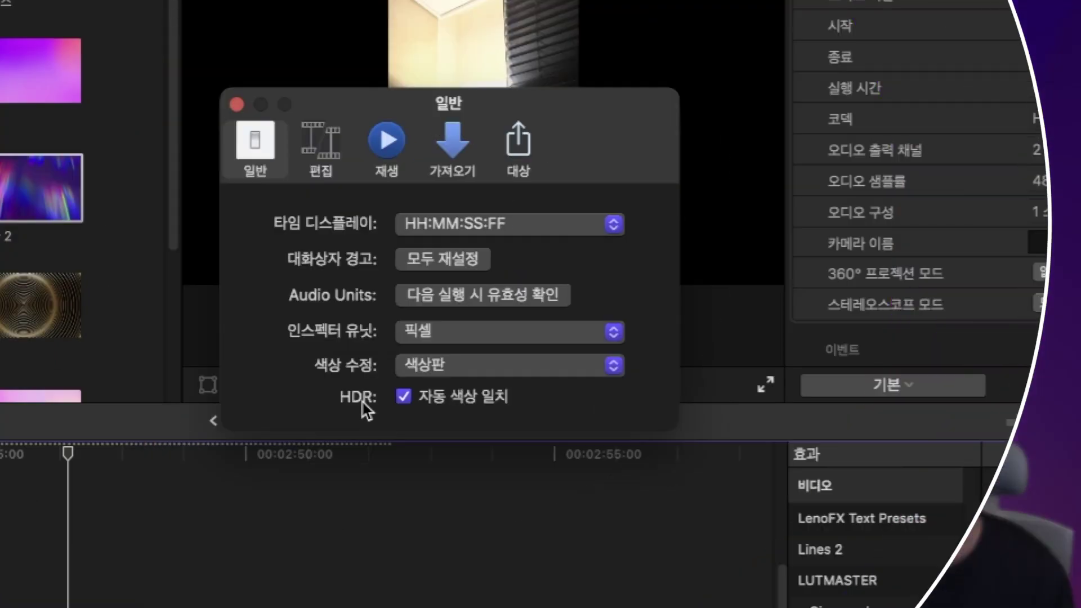
{"action": "left_click", "coordinate": [413, 309]}
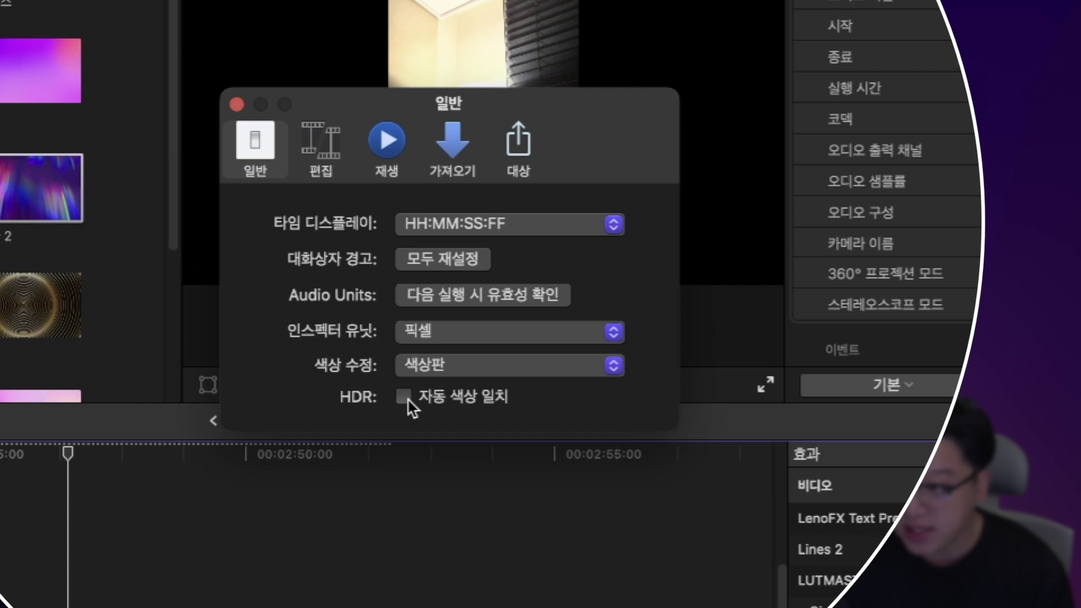
{"action": "left_click", "coordinate": [404, 399]}
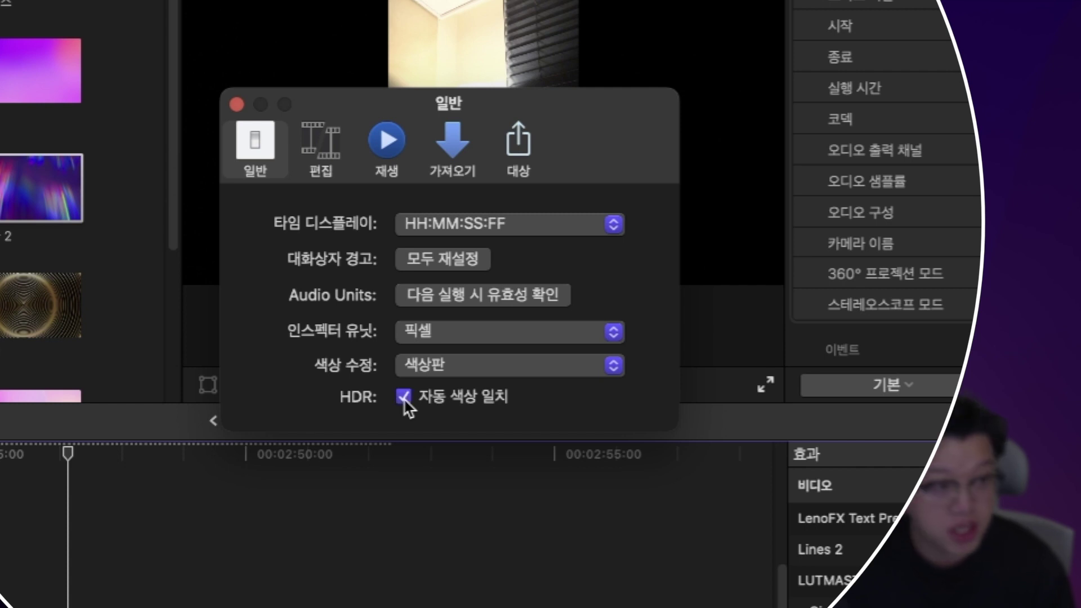
{"action": "left_click", "coordinate": [237, 104]}
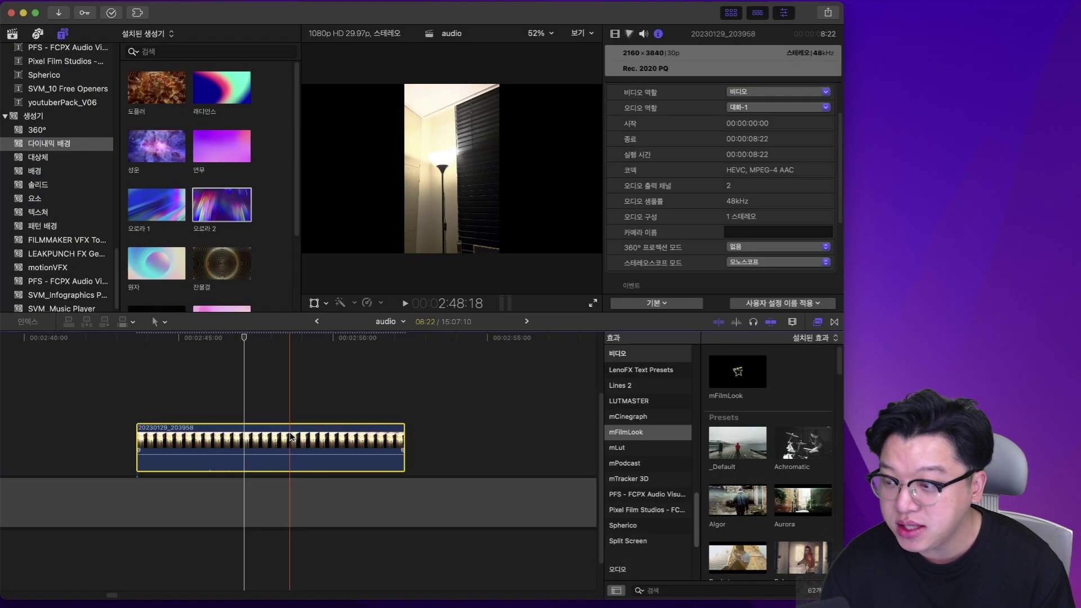
Shift the 20230129_203958 clip slightly later on the timeline to check its picture, and delete the clip.
{"action": "mouse_move", "coordinate": [289, 431]}
{"action": "left_mouse_down"}
{"action": "mouse_move", "coordinate": [207, 412]}
{"action": "mouse_move", "coordinate": [217, 424]}
{"action": "mouse_move", "coordinate": [281, 398]}
{"action": "mouse_move", "coordinate": [282, 423]}
{"action": "left_mouse_up"}
{"action": "left_click", "coordinate": [306, 394]}
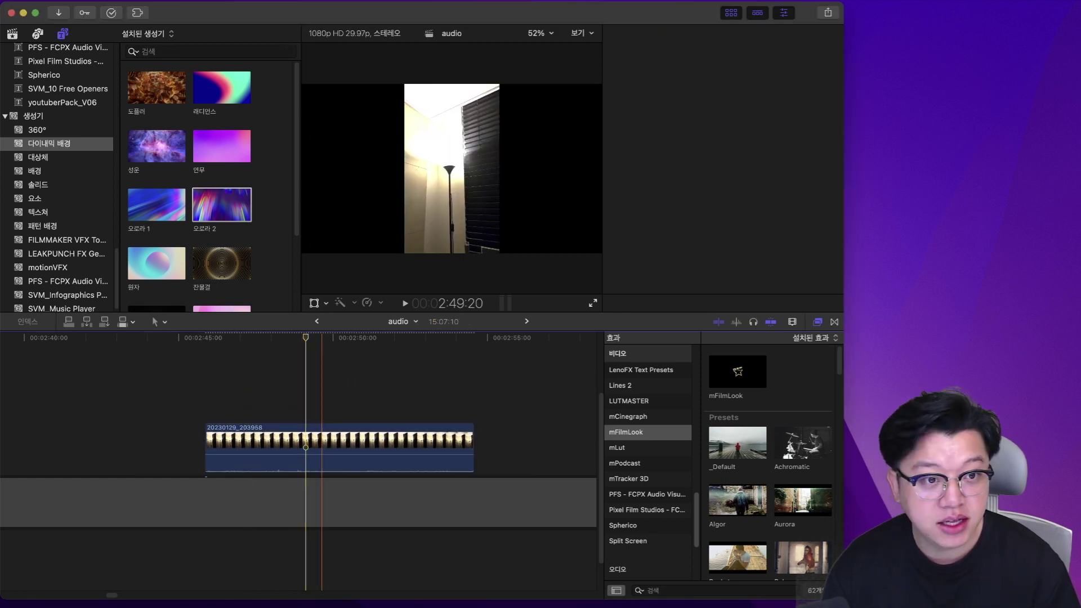
{"action": "left_click", "coordinate": [350, 389]}
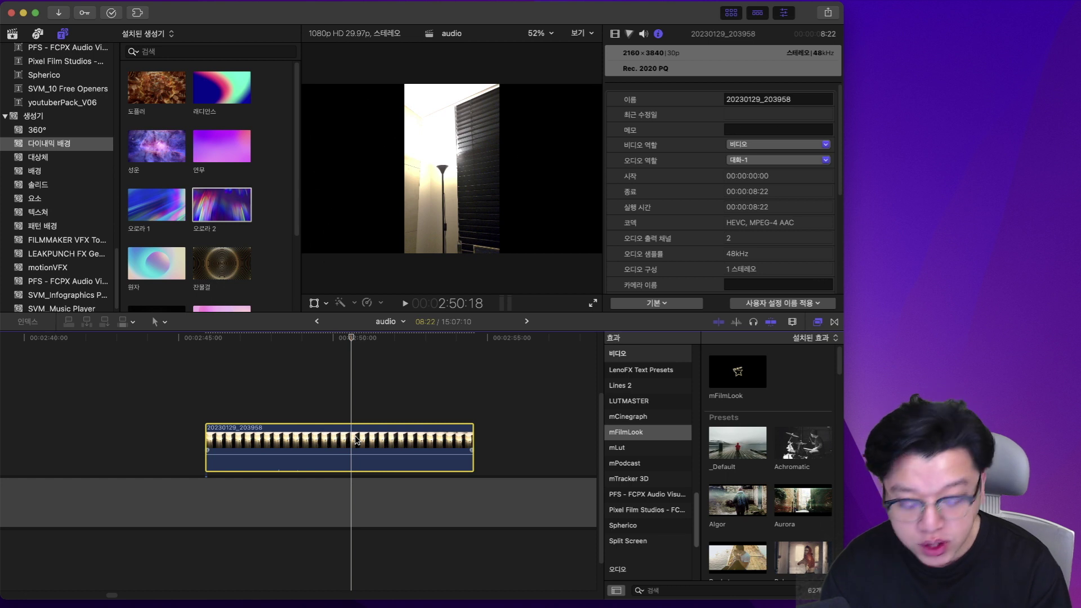
{"action": "key", "text": "BackSpace"}
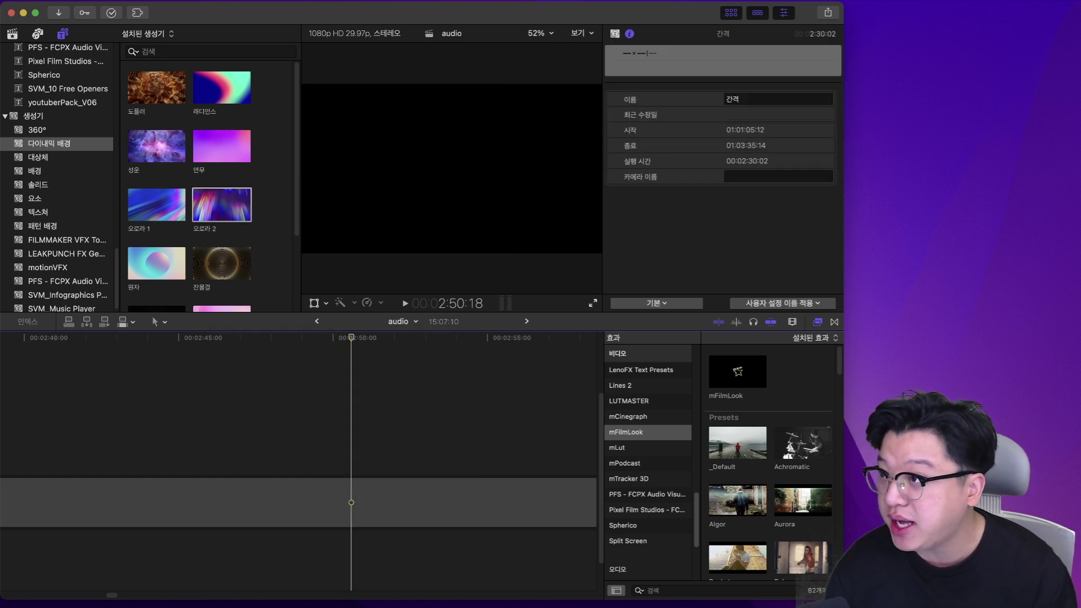
Check the HDR option 자동 색상 일치 in the general settings, and add the 20230129_203958 clip above the gap on the timeline.
{"action": "left_click", "coordinate": [53, 2]}
{"action": "left_click", "coordinate": [71, 31]}
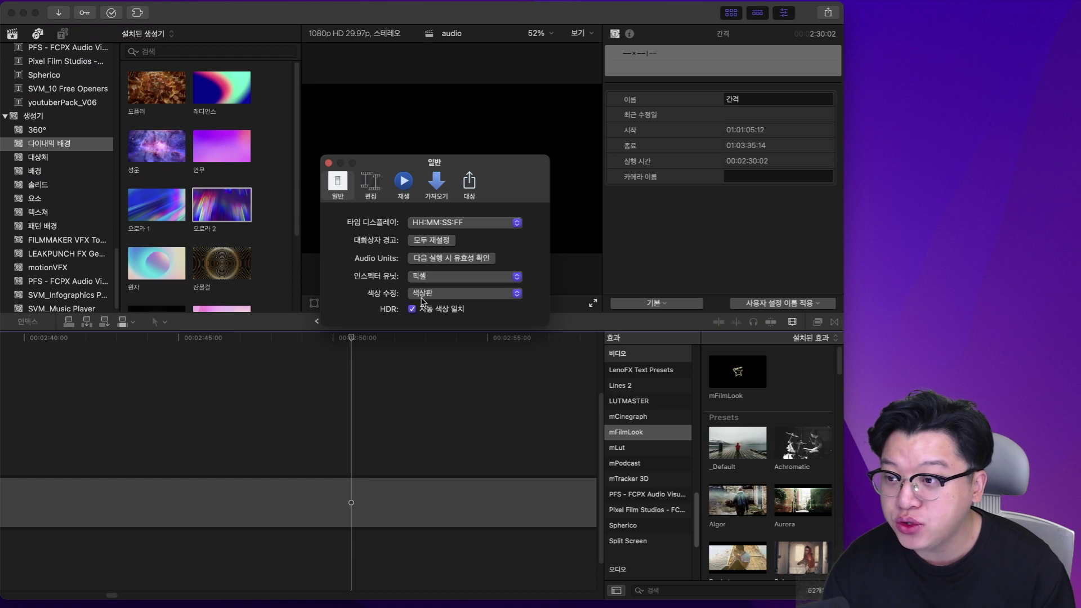
{"action": "key", "text": "super+w"}
{"action": "left_click_drag", "start_coordinate": [1080, 457], "coordinate": [248, 436]}
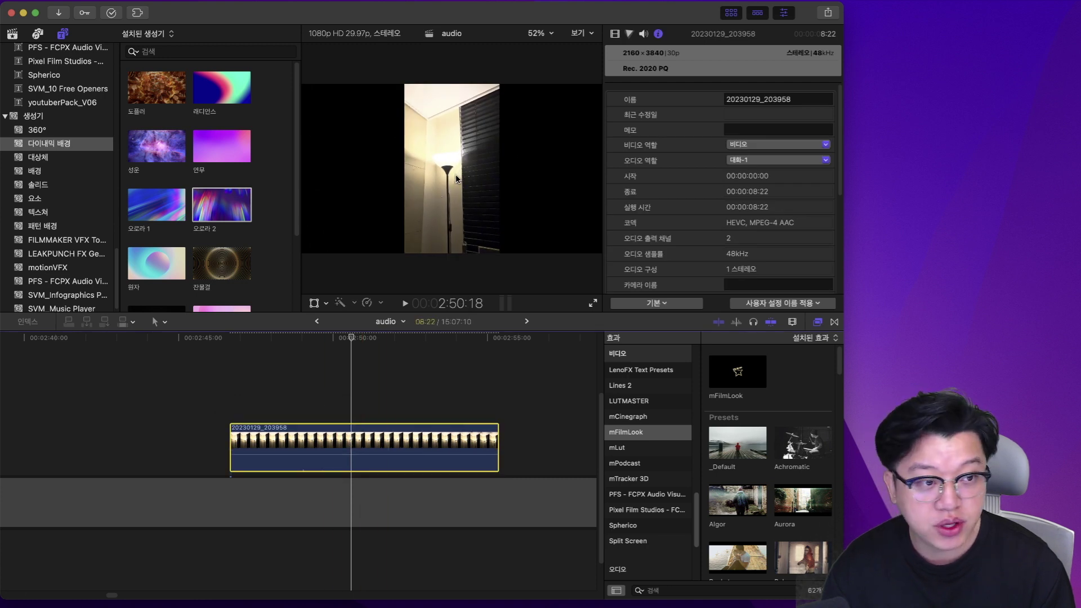
Toggle 색상 일치 off and on for the 20230129_203958 clip to compare its picture.
{"action": "scroll", "coordinate": [760, 211], "scroll_direction": "down", "scroll_amount": 5}
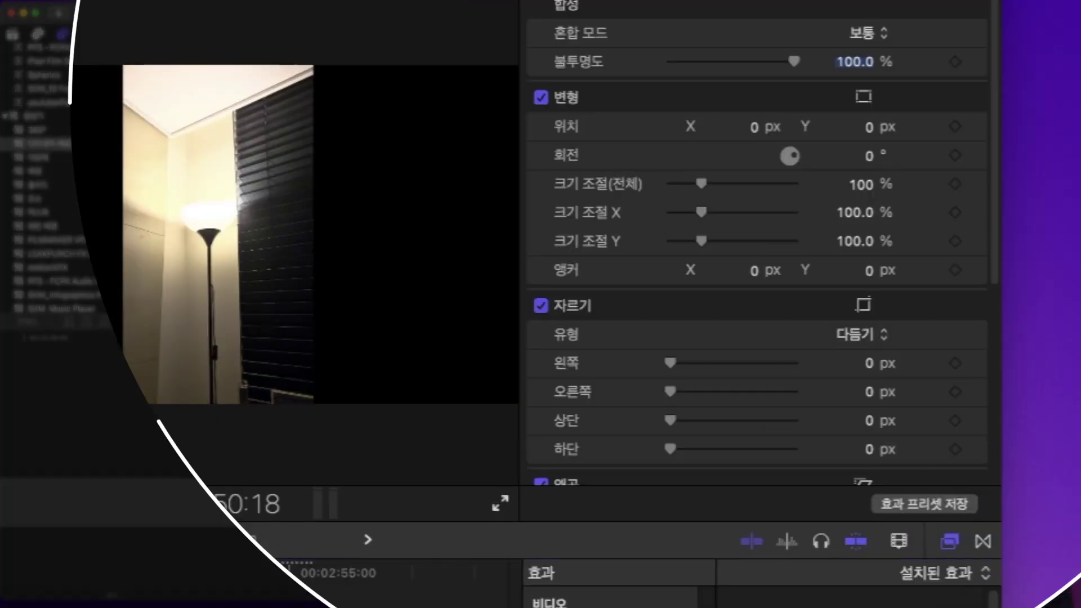
{"action": "scroll", "coordinate": [701, 211], "scroll_direction": "down", "scroll_amount": 5}
{"action": "left_click", "coordinate": [545, 362]}
{"action": "left_click", "coordinate": [540, 361]}
{"action": "left_click", "coordinate": [540, 361]}
{"action": "left_click", "coordinate": [540, 361]}
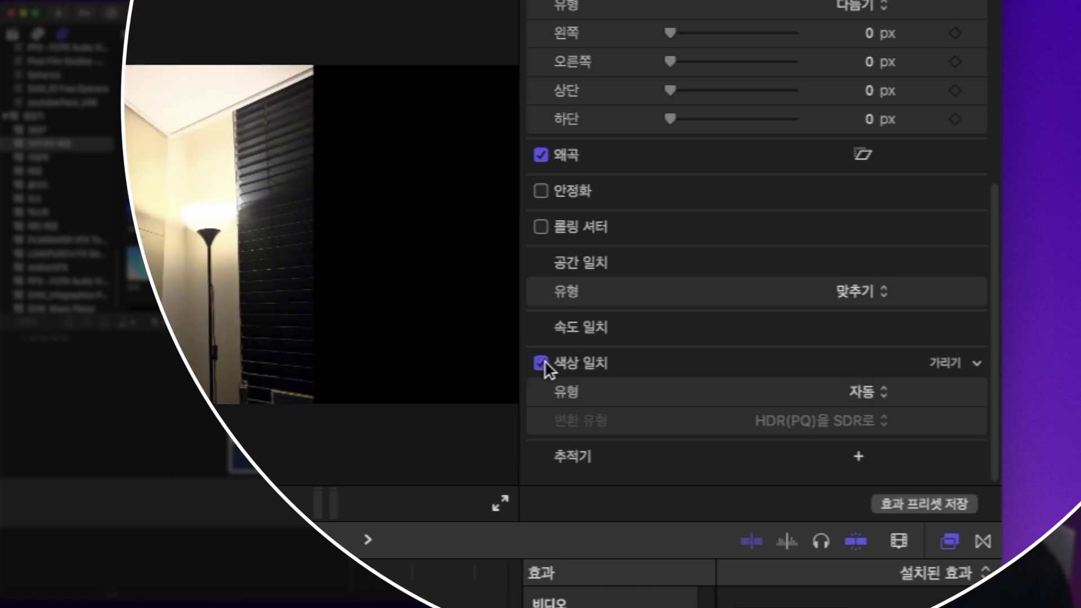
Set the clip's 색상 일치 type to 수동, try the conversions PQ를 HLG로 and HLG를 PQ로, and return to HDR(PQ)을 SDR로.
{"action": "left_click", "coordinate": [880, 393]}
{"action": "left_click", "coordinate": [874, 414]}
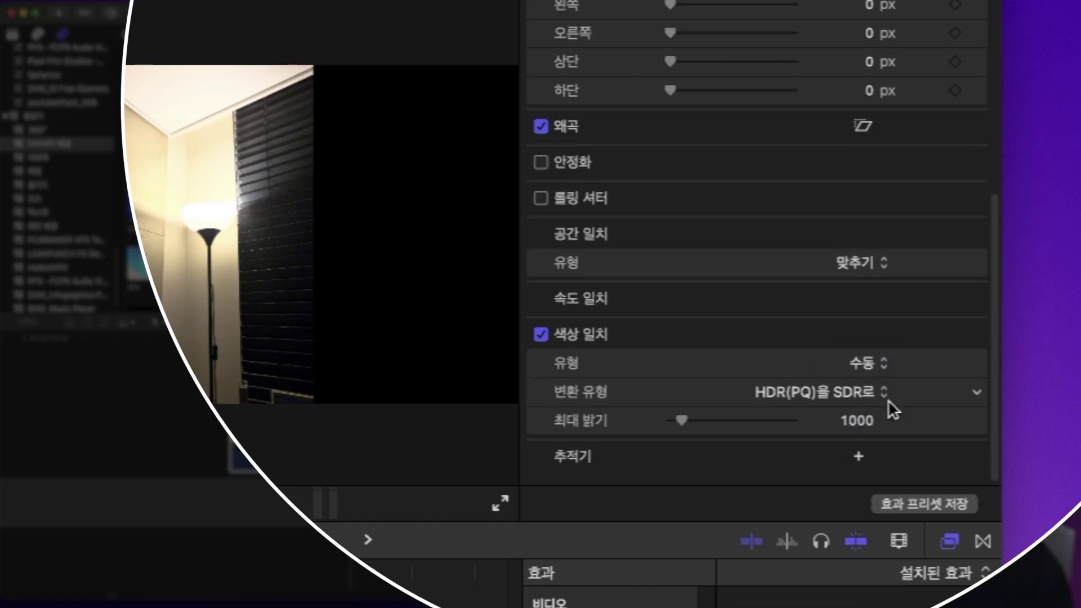
{"action": "left_click_drag", "start_coordinate": [822, 392], "coordinate": [848, 379]}
{"action": "left_click", "coordinate": [848, 382]}
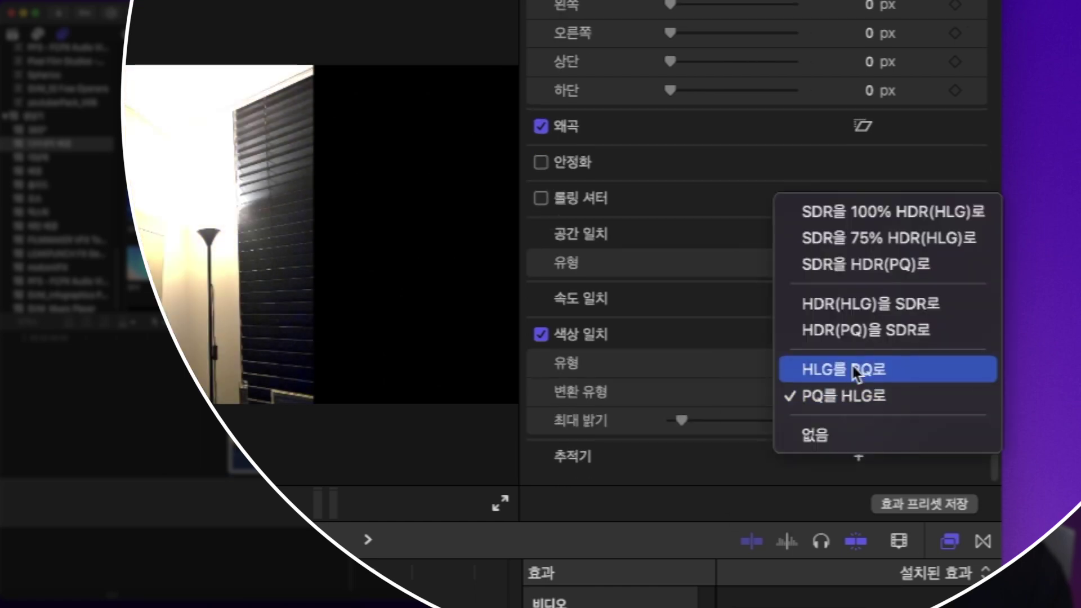
{"action": "left_click", "coordinate": [855, 374]}
{"action": "left_click", "coordinate": [805, 416]}
{"action": "left_click", "coordinate": [811, 543]}
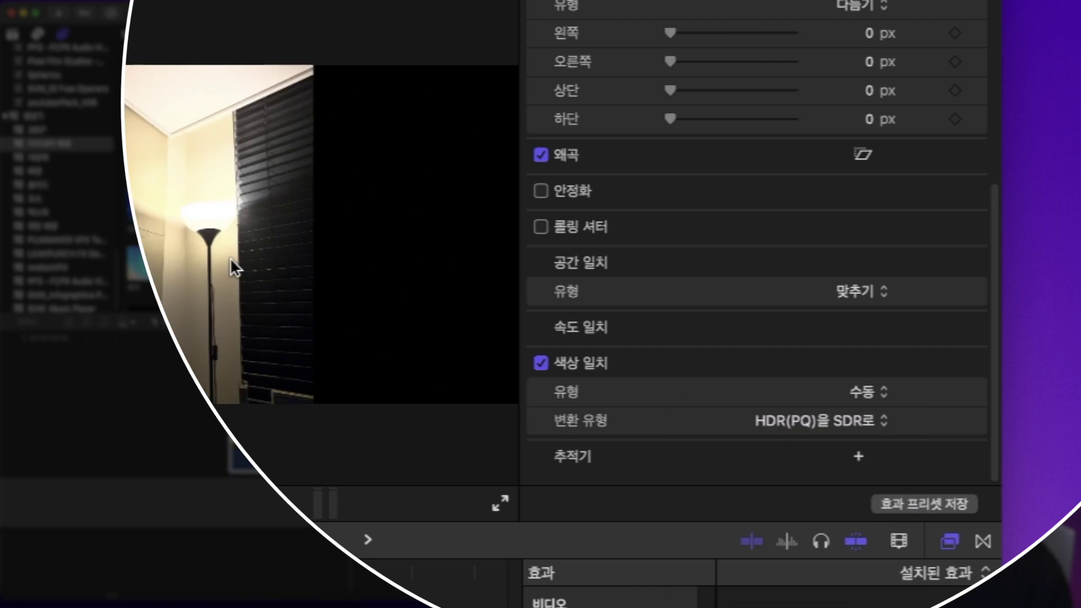